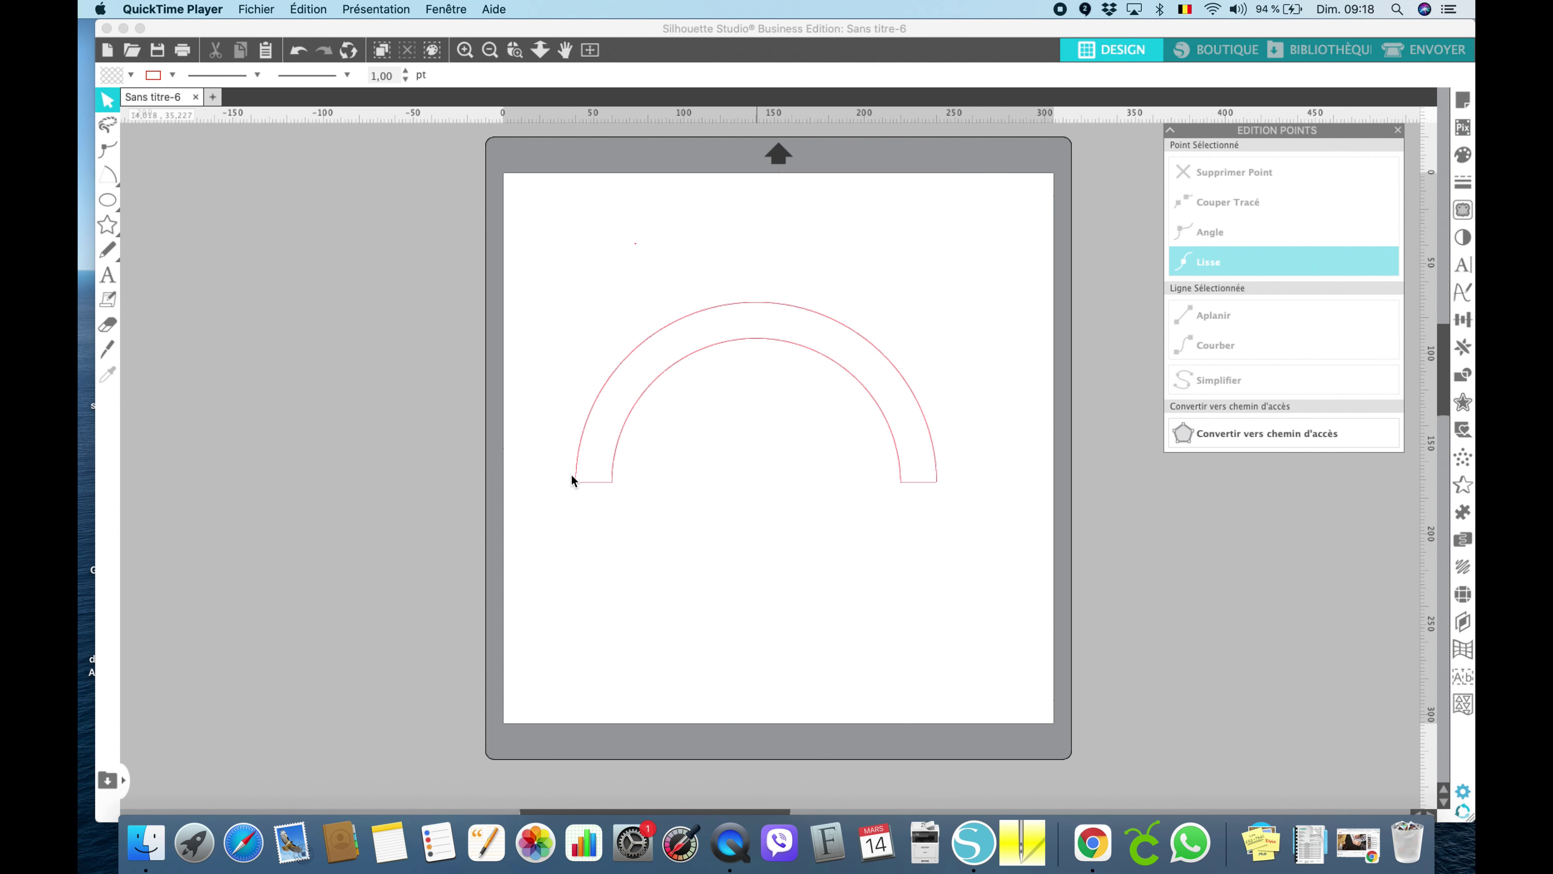
- Examine the half-ring's separate pieces by selecting the inner arc, the outer arc and each short end line
click(841, 605)
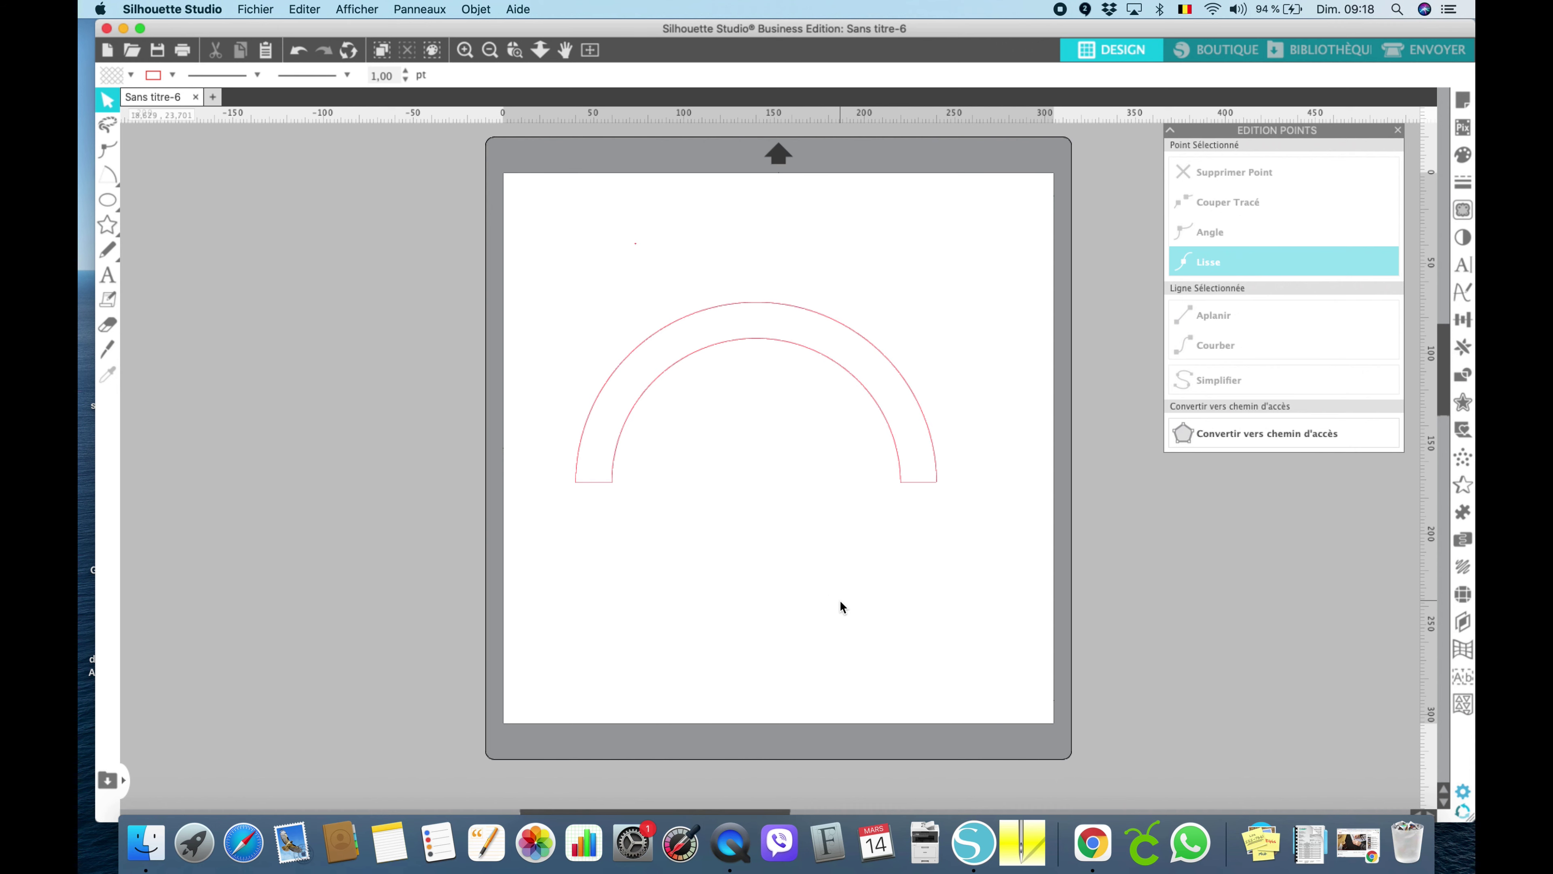
key(z)
drag(514, 215, 1011, 592)
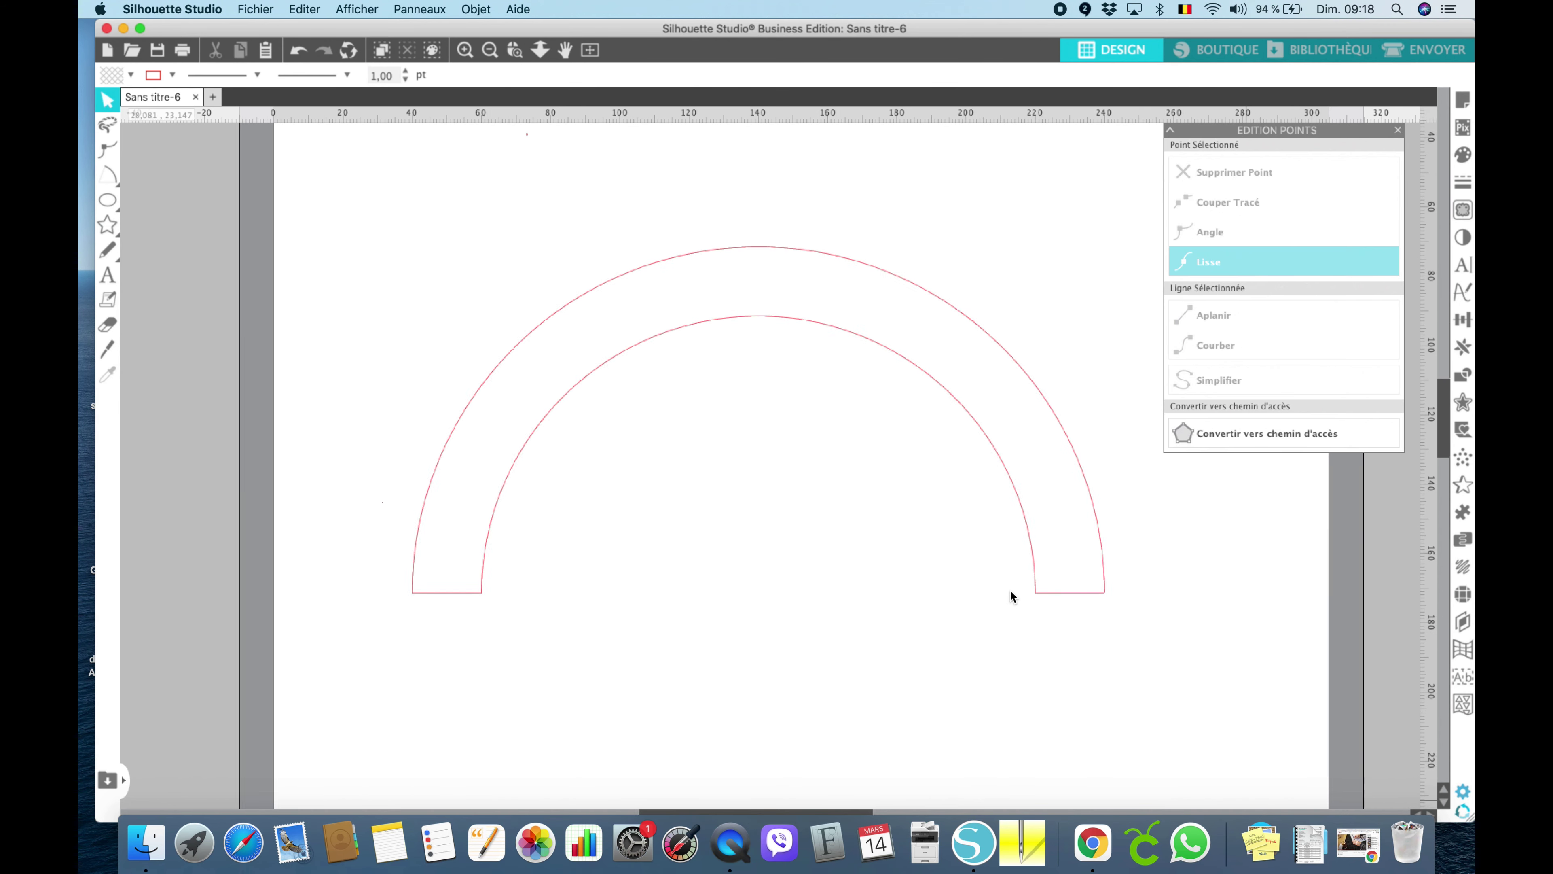
scroll(1010, 593, down, 2)
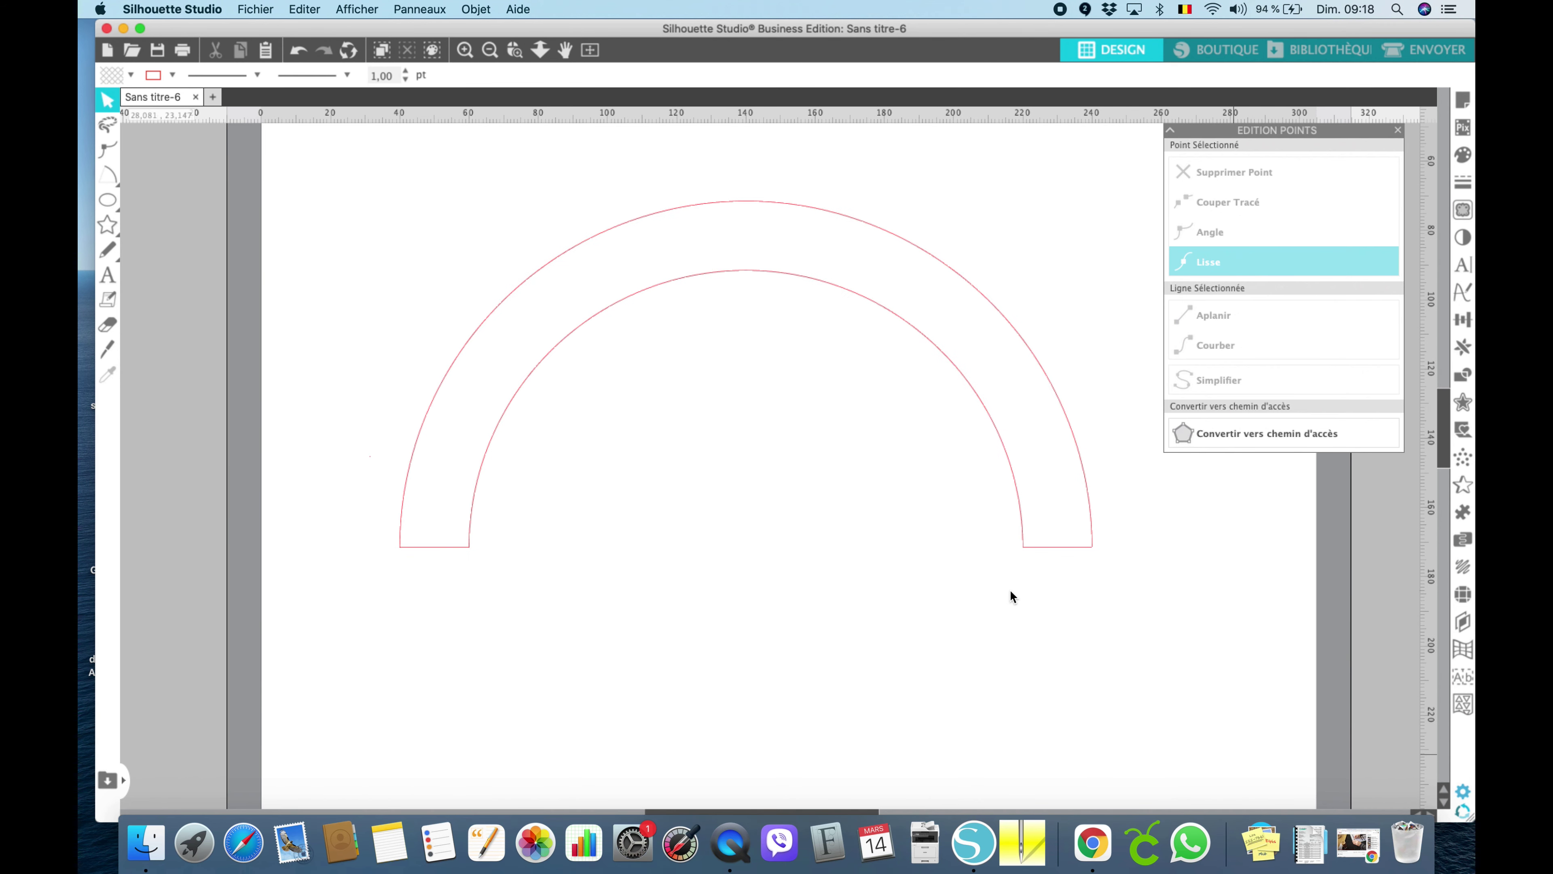
click(918, 342)
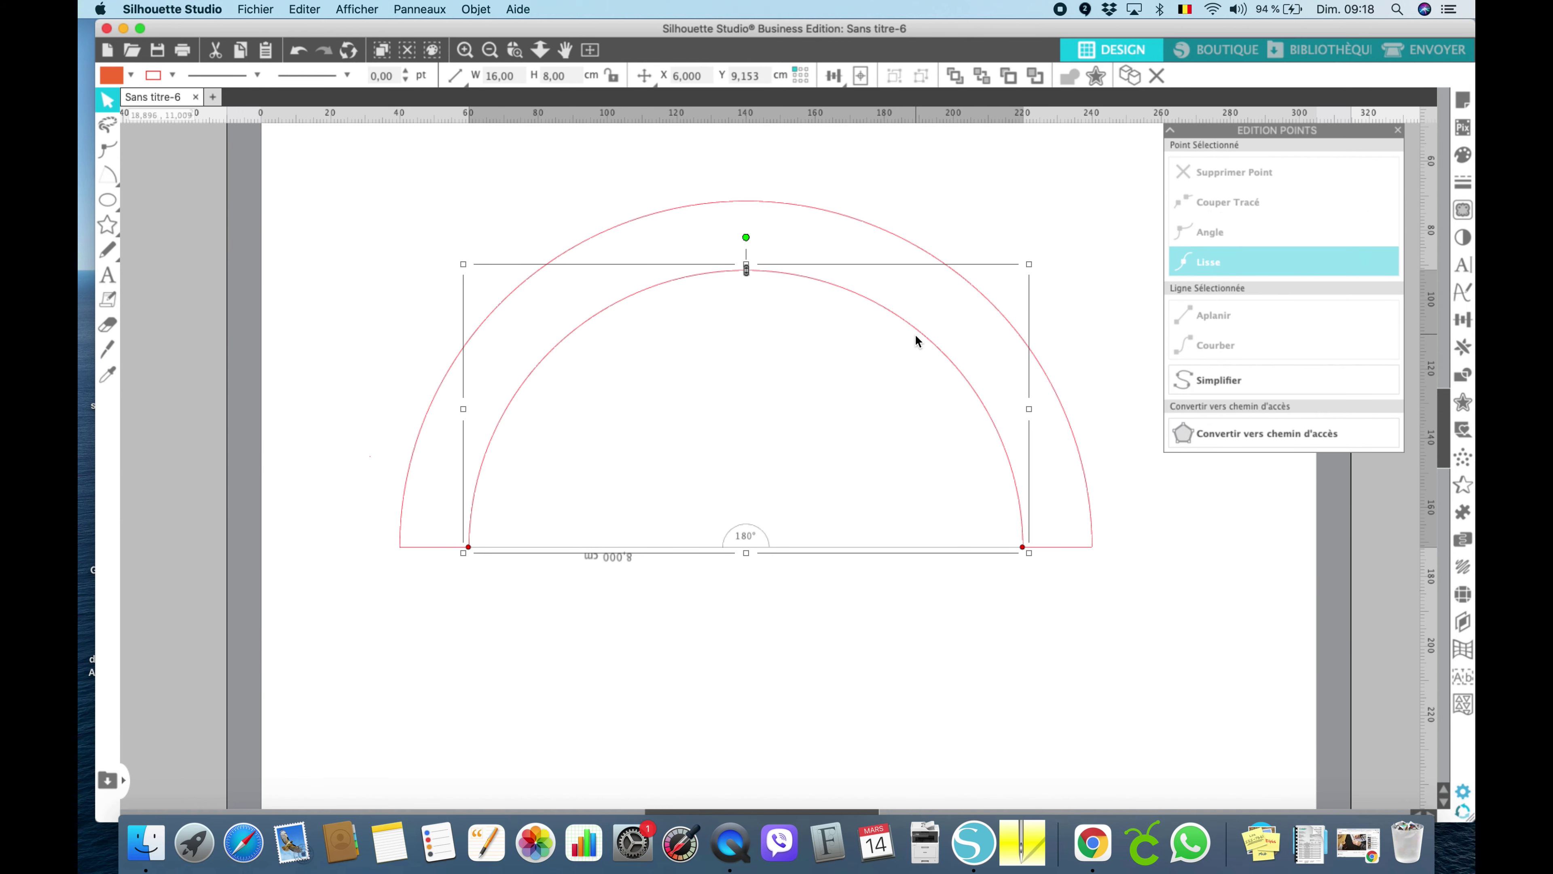
shift+click(865, 224)
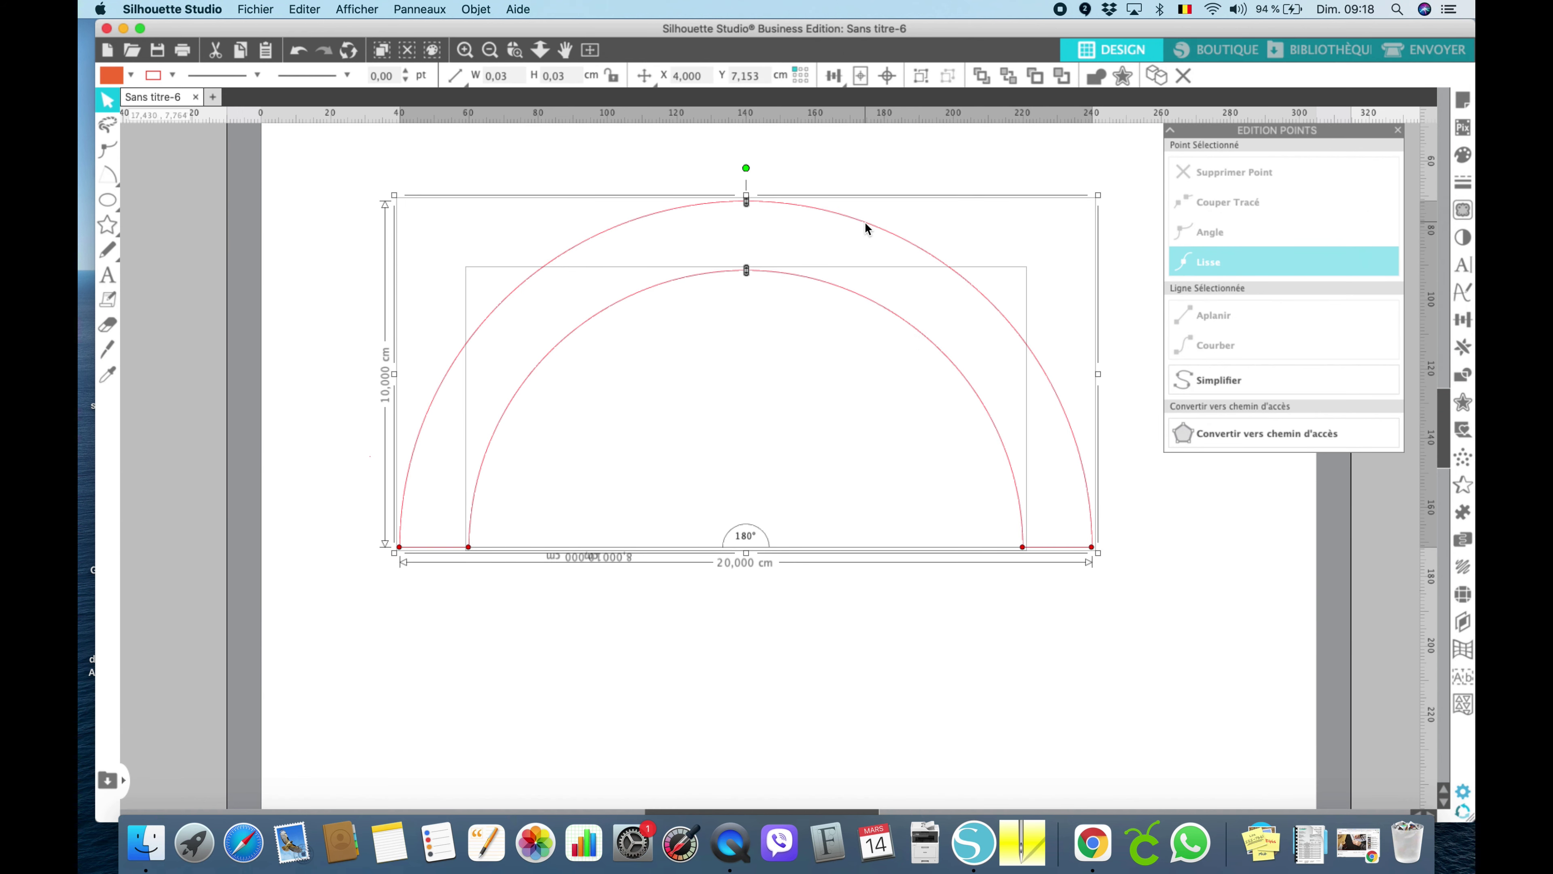
click(421, 547)
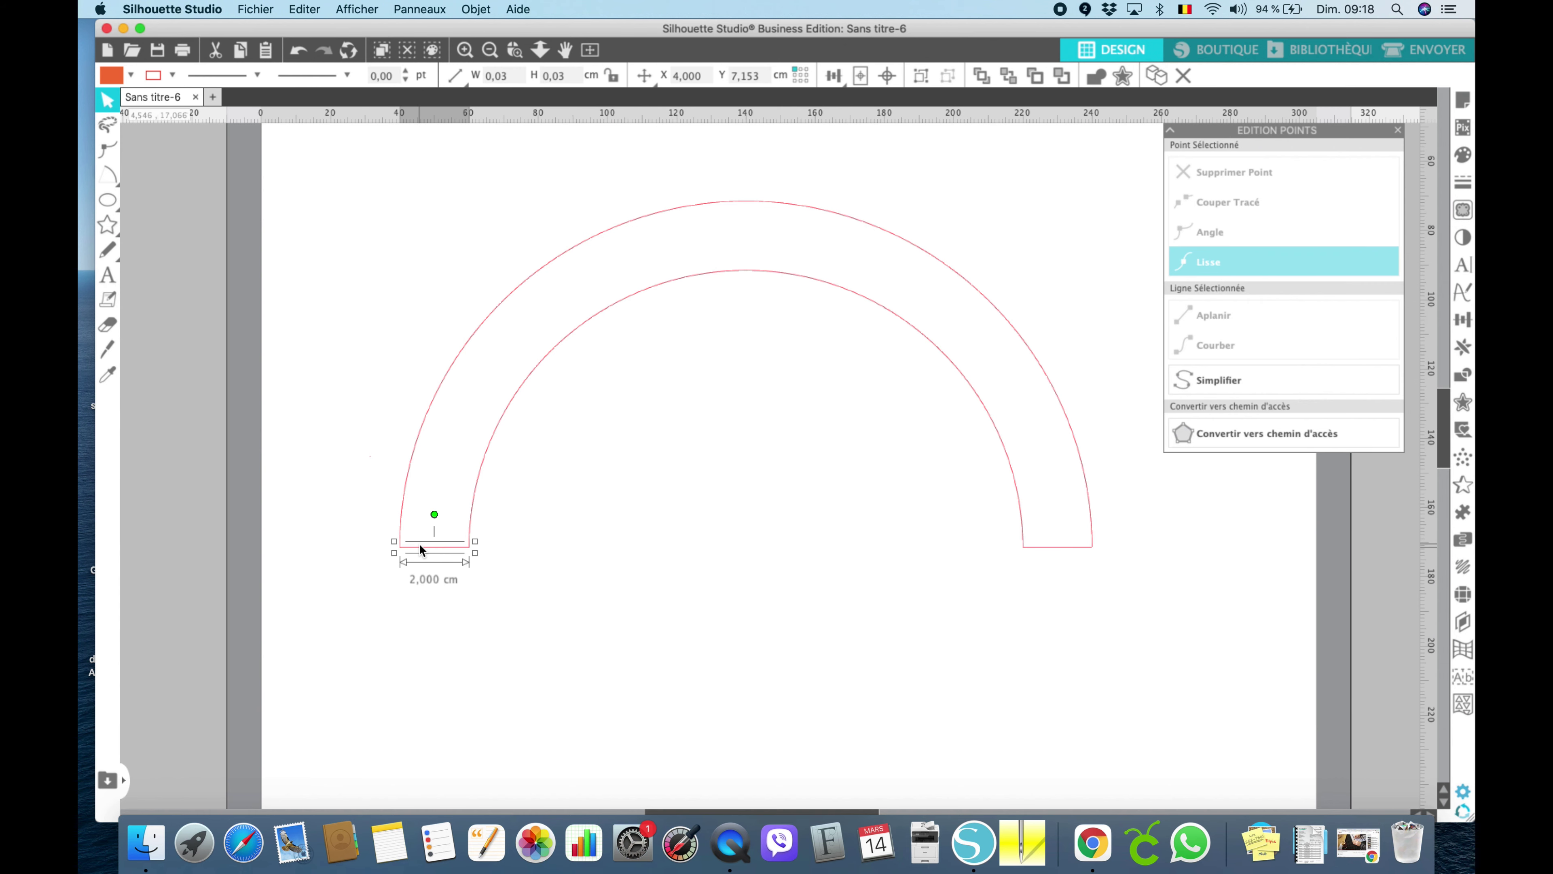
click(1062, 552)
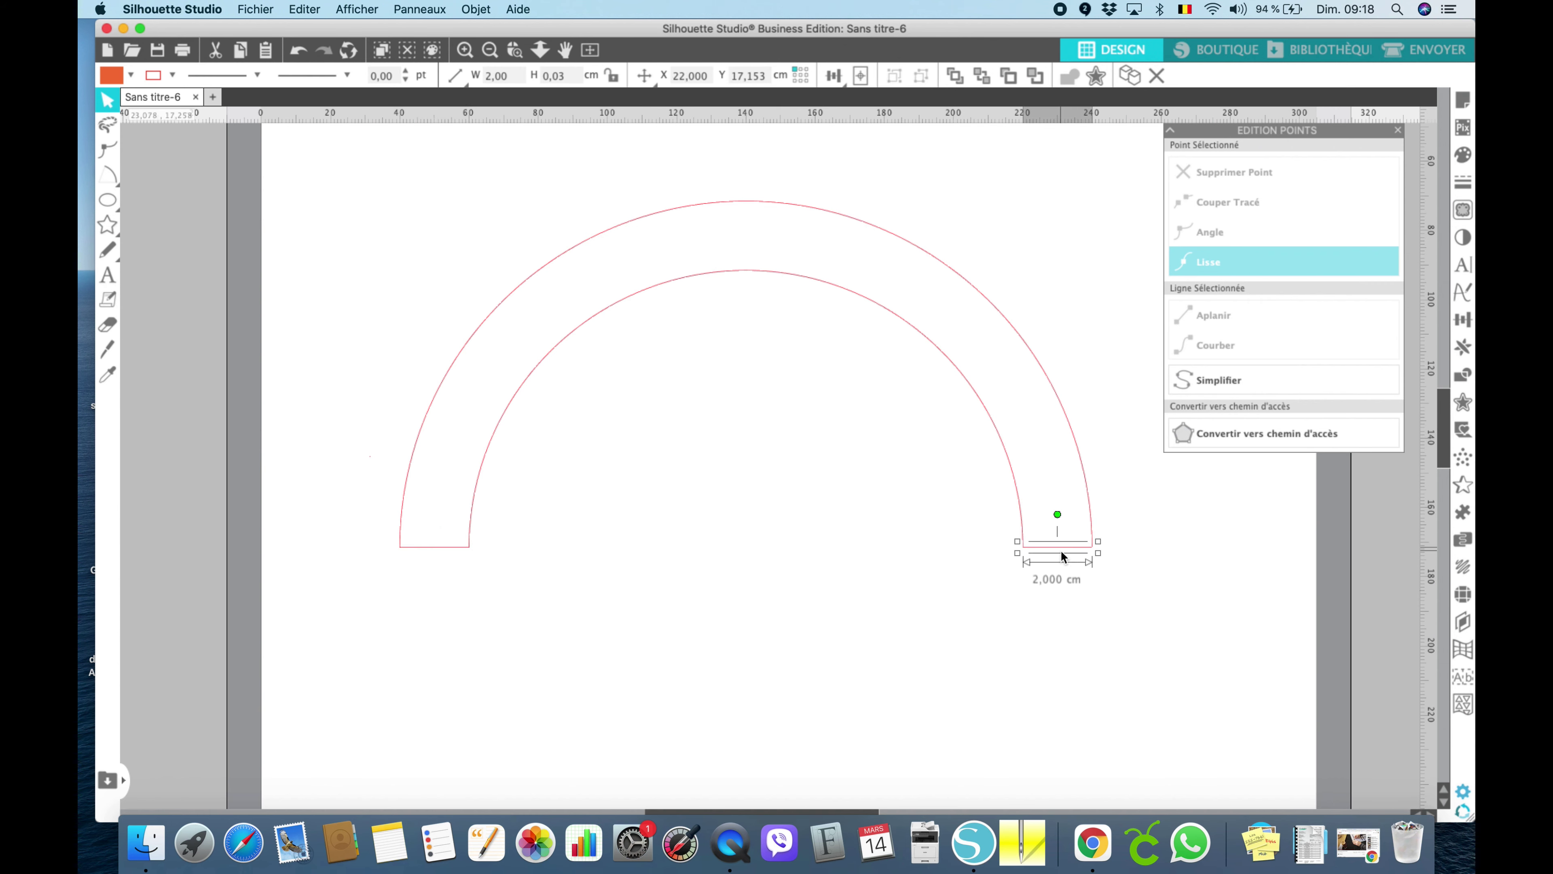
click(1007, 752)
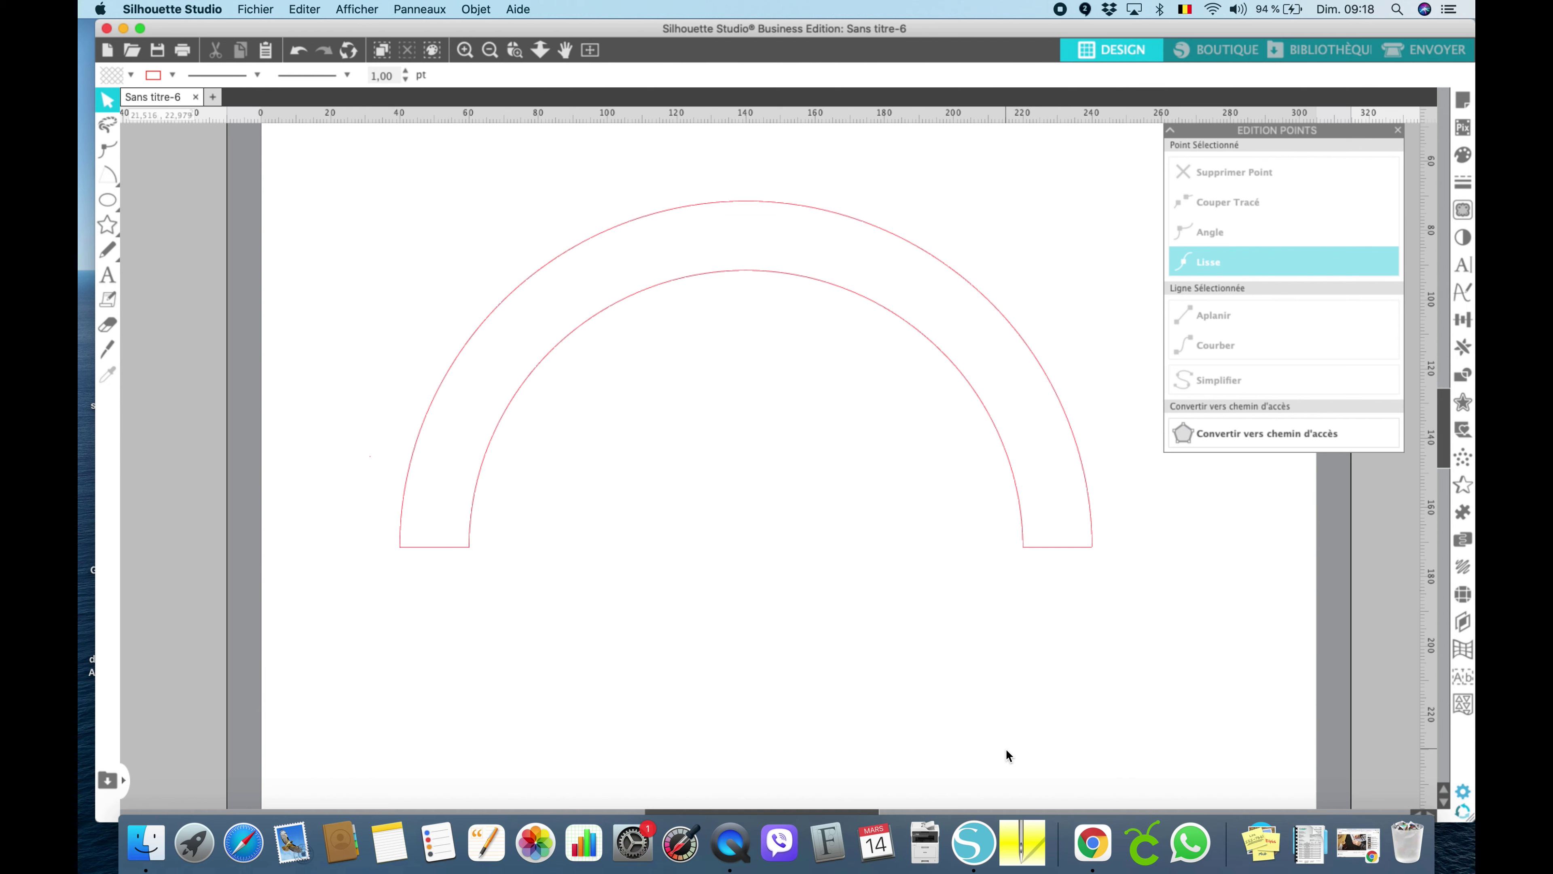
- Set the fill colour to orange with nothing selected
click(120, 74)
click(112, 100)
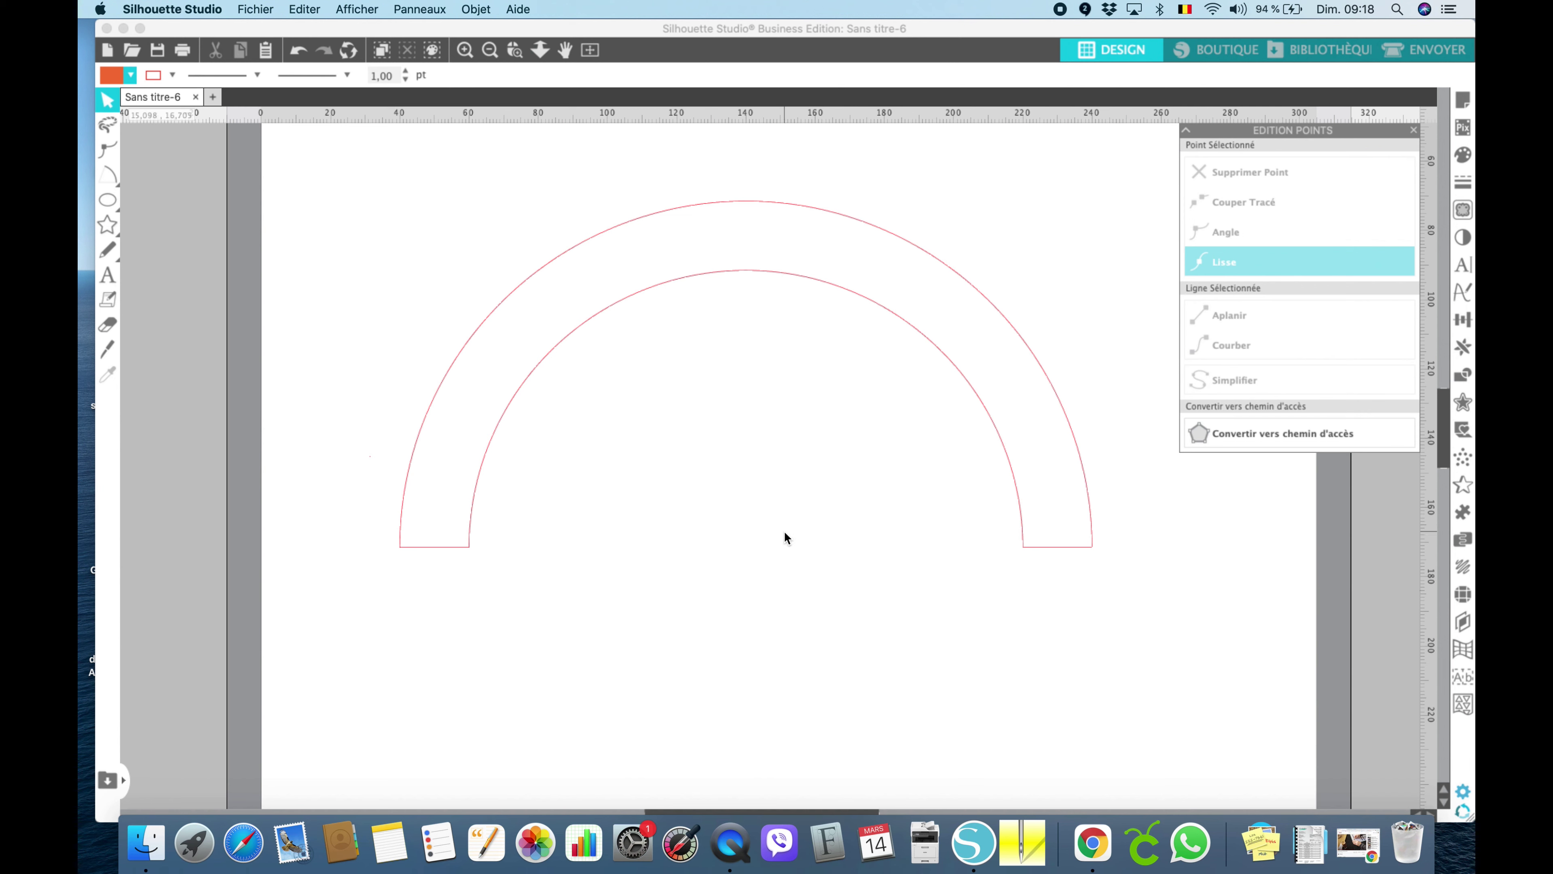
- Delete the tiny stray shape above the outer arc
click(590, 50)
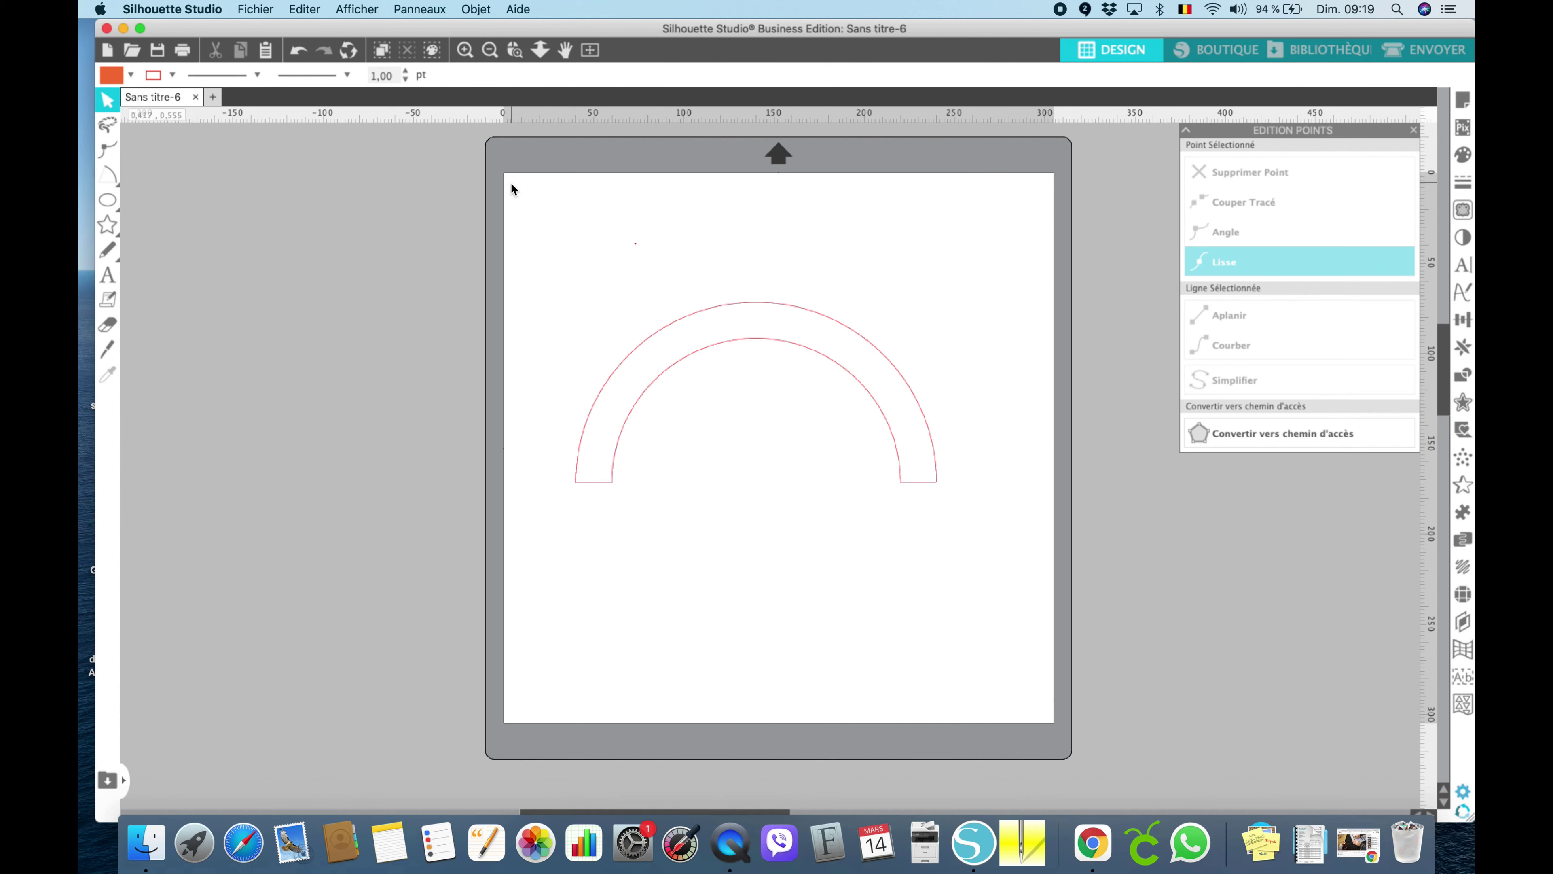
drag(510, 185, 1058, 674)
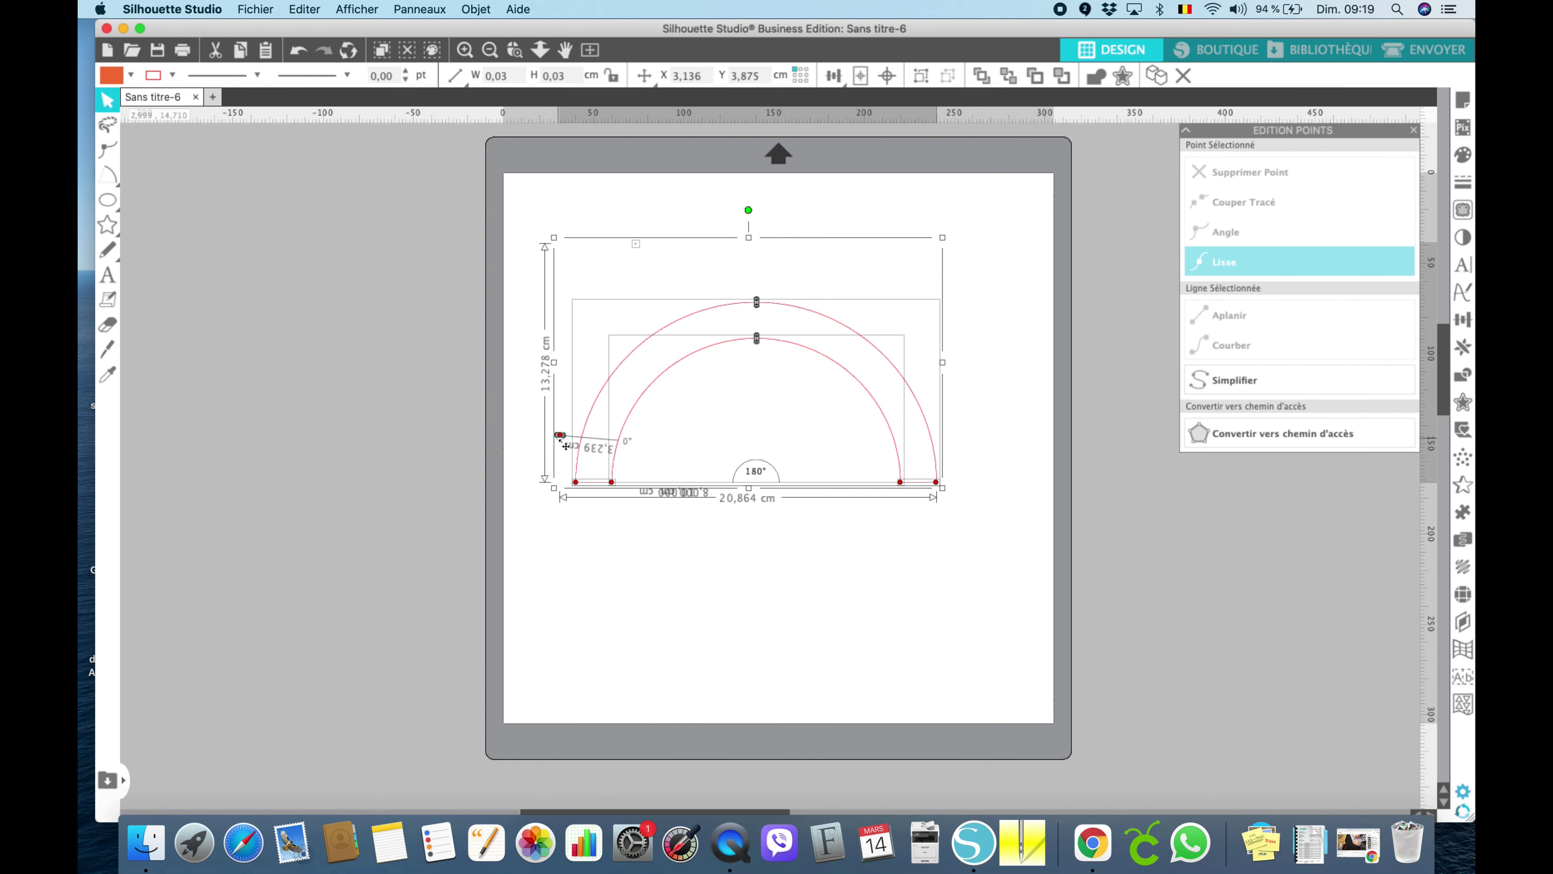
click(647, 264)
drag(596, 221, 690, 269)
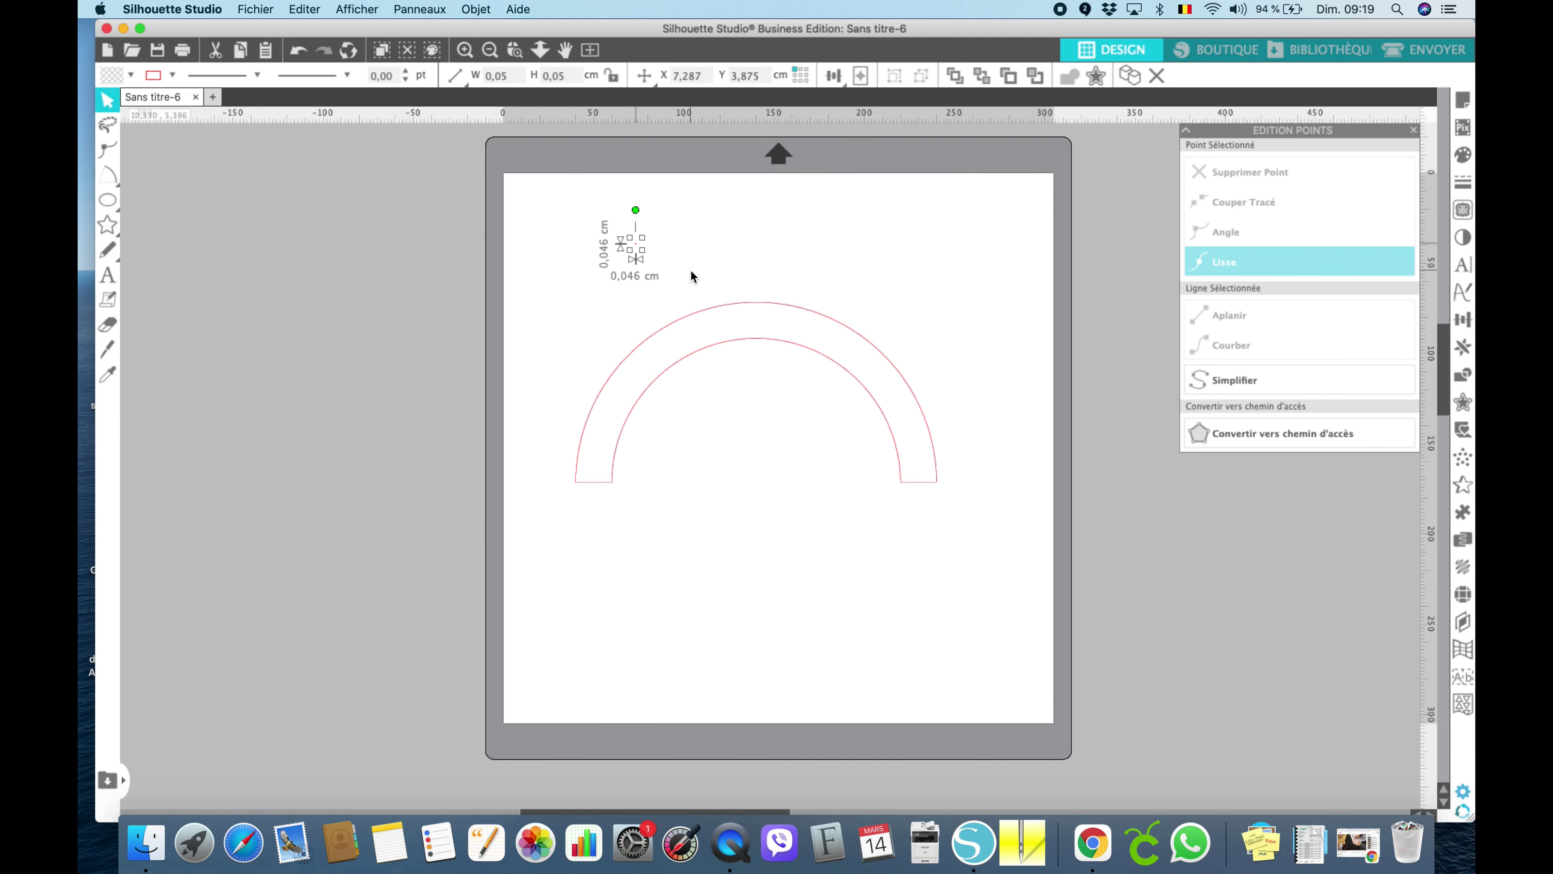
key(Delete)
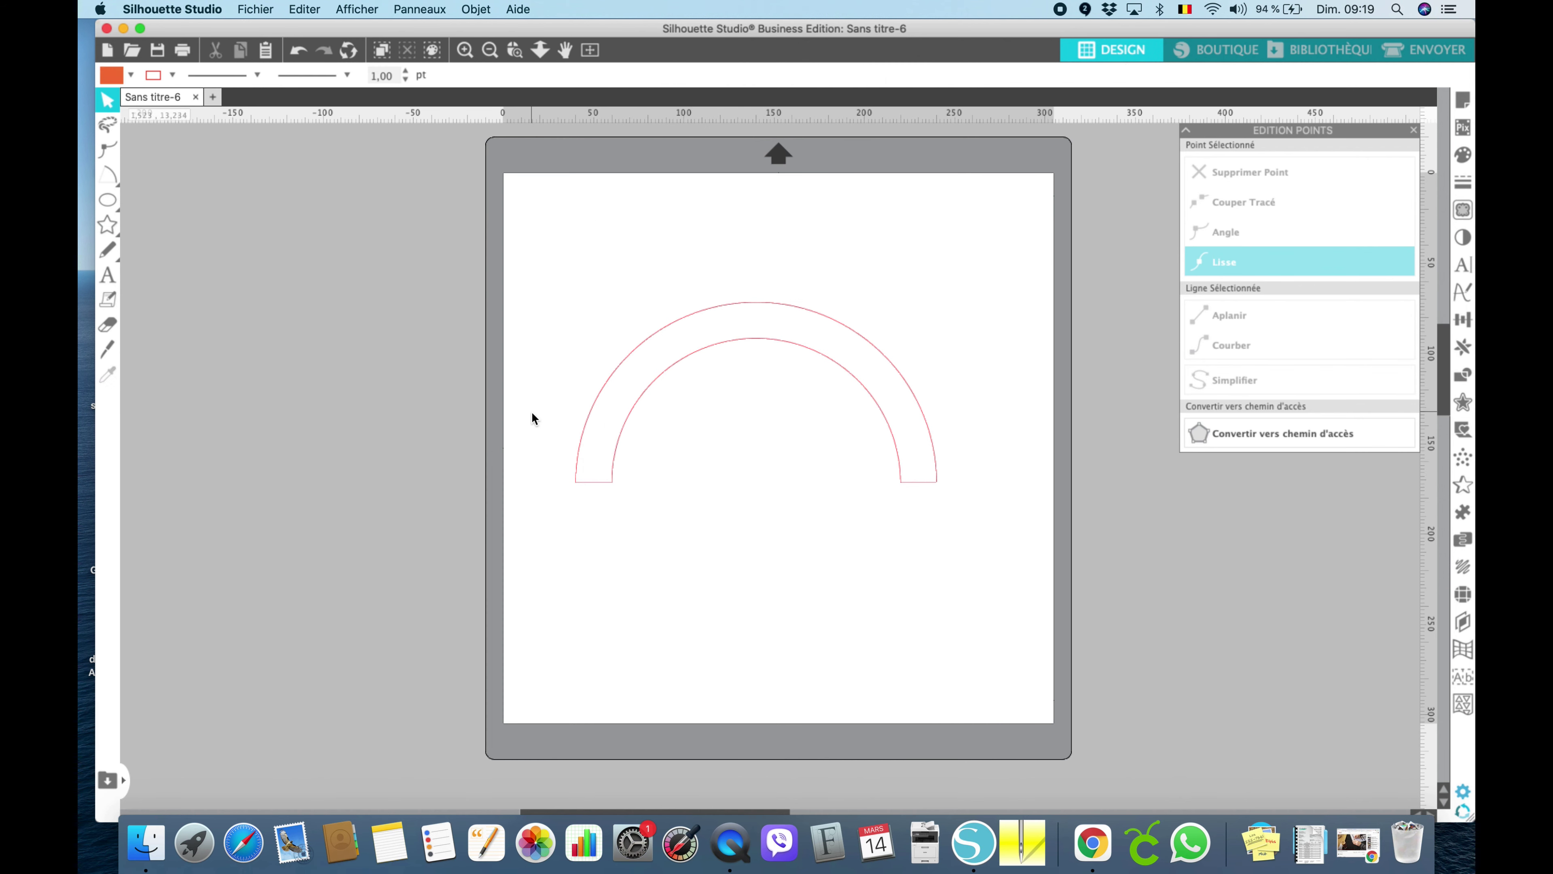
- Move all pieces of the half-ring down past the page's lower edge and select any stray leftovers on the emptied page
drag(581, 425, 656, 441)
click(714, 426)
click(642, 345)
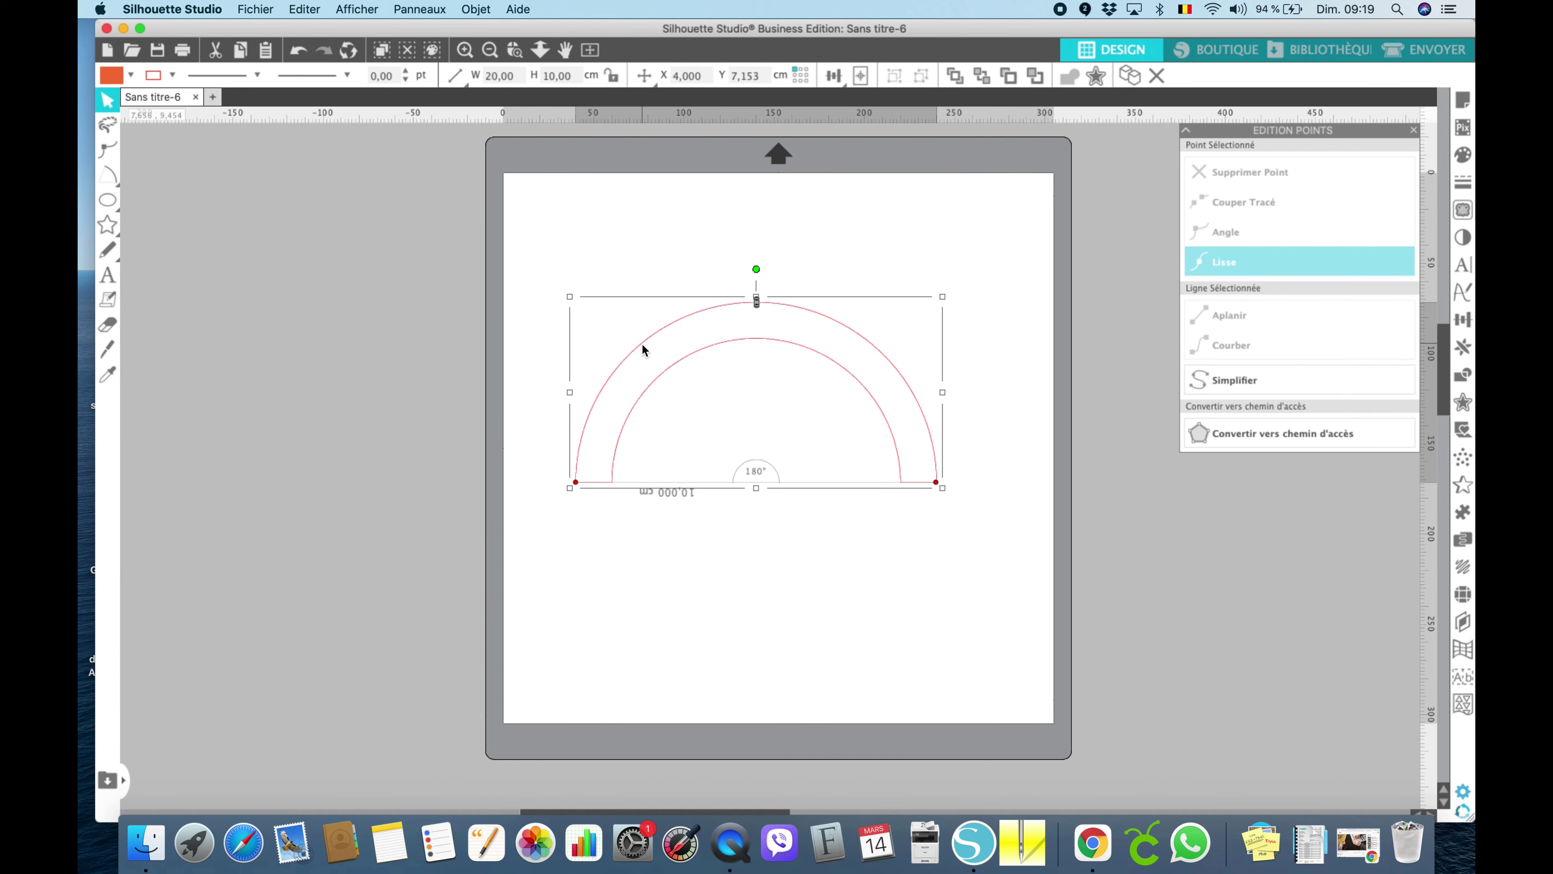
click(695, 353)
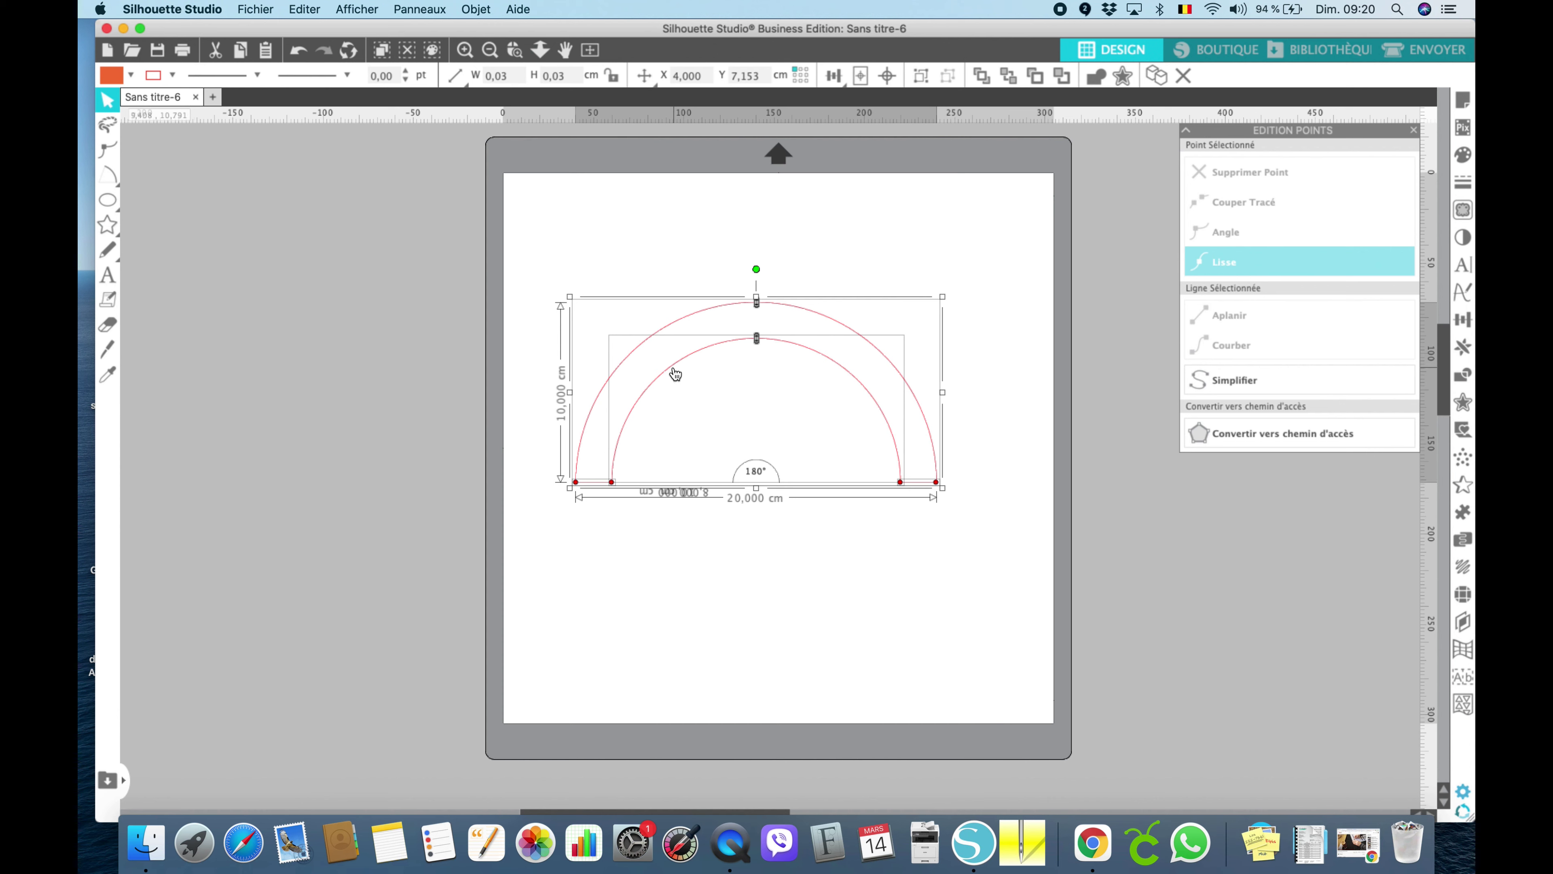
drag(670, 367, 681, 734)
drag(410, 232, 1108, 616)
click(1108, 612)
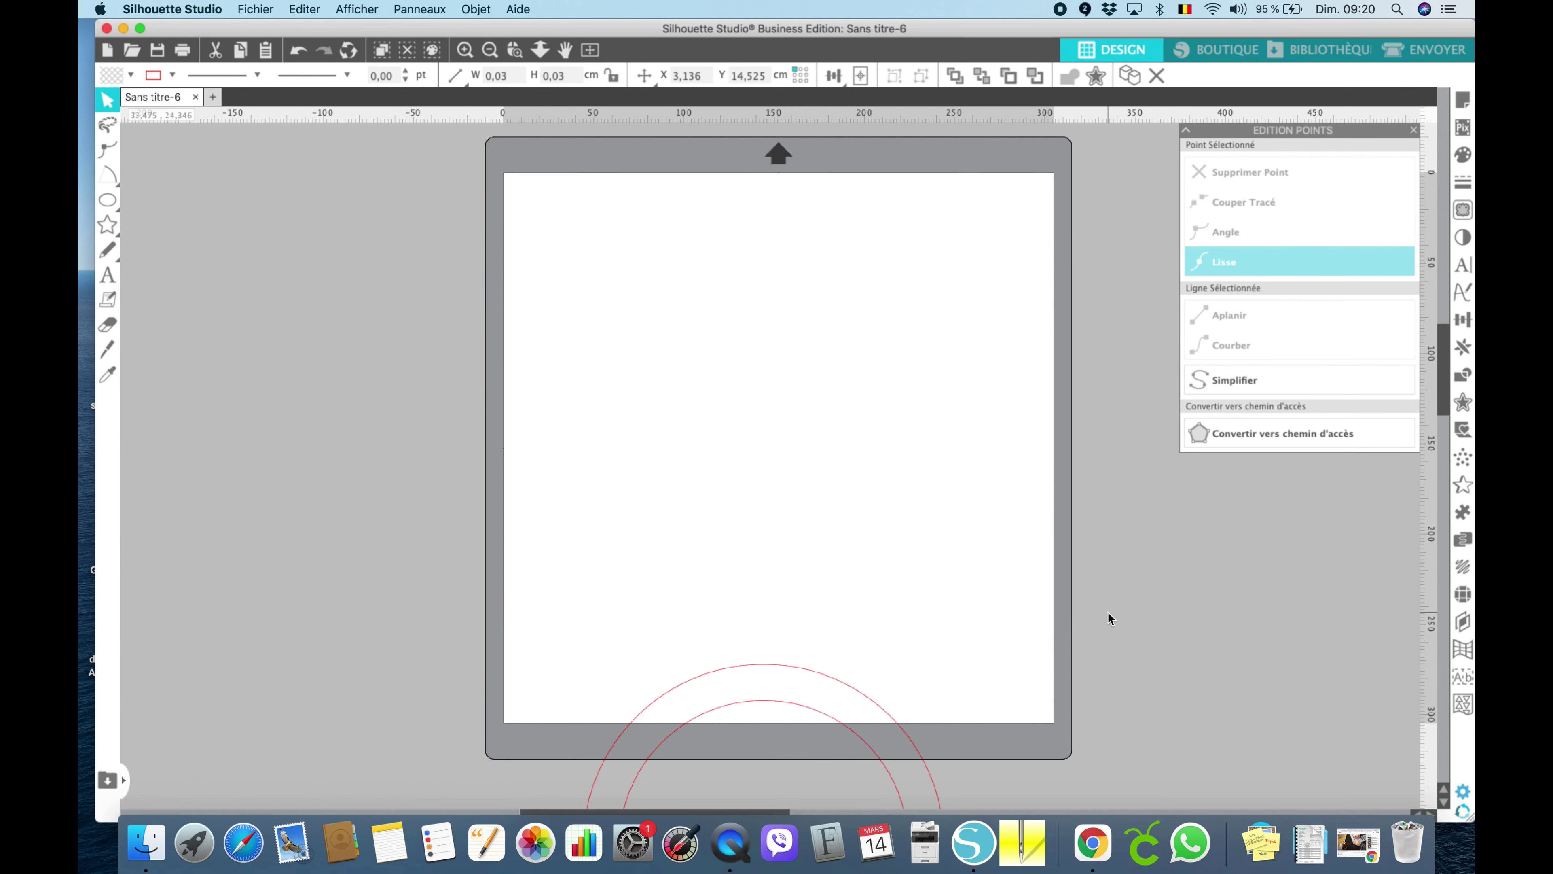
- Select both arcs and both end lines together and move them back up onto the page
scroll(1108, 612, down, 5)
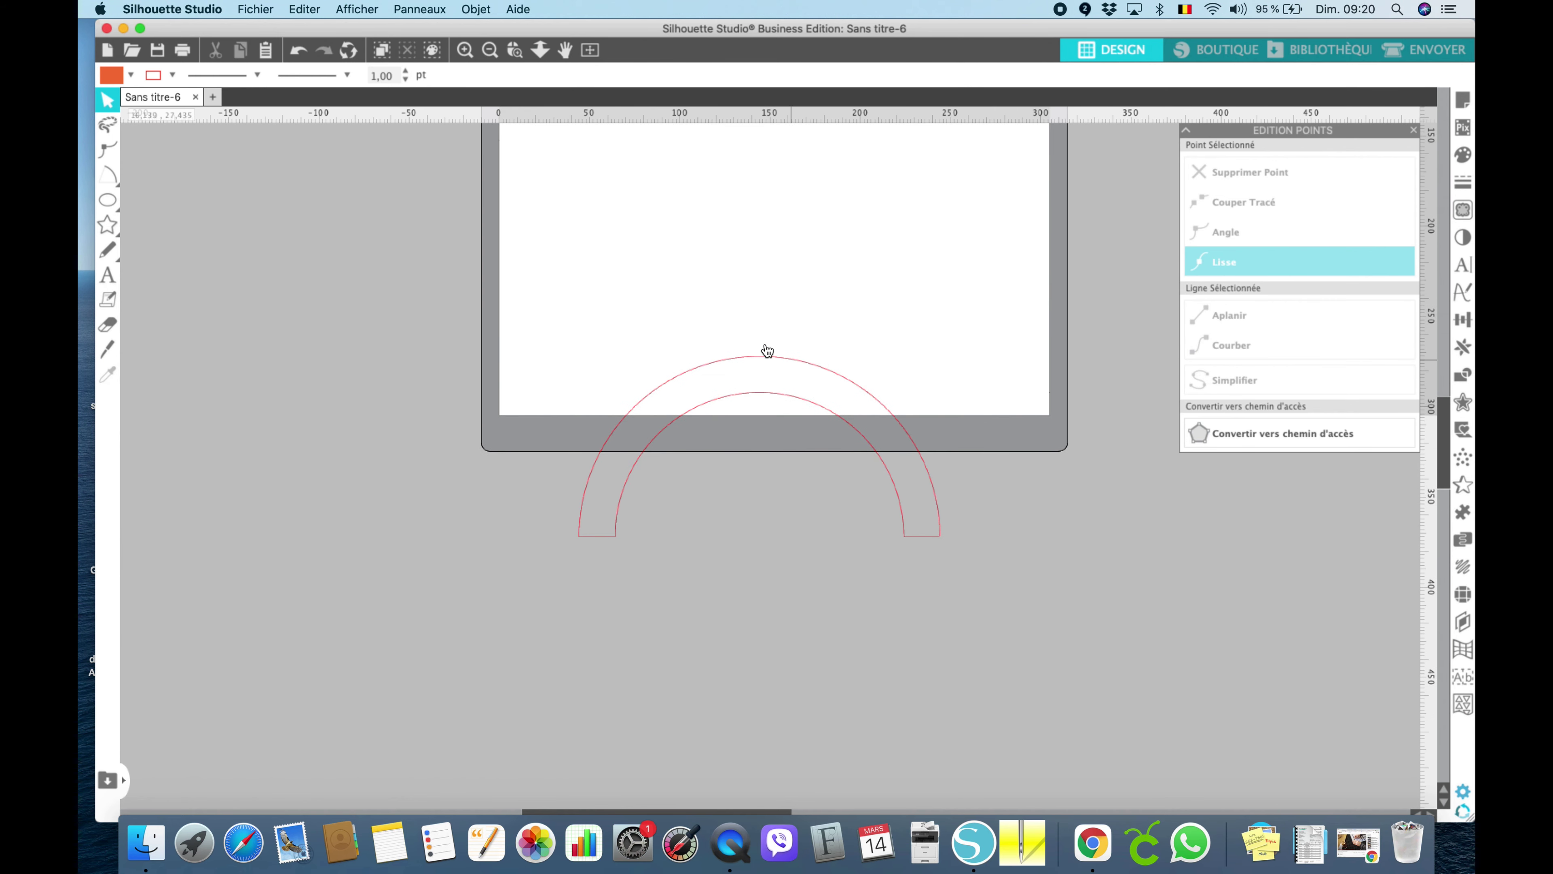
drag(479, 301, 1053, 648)
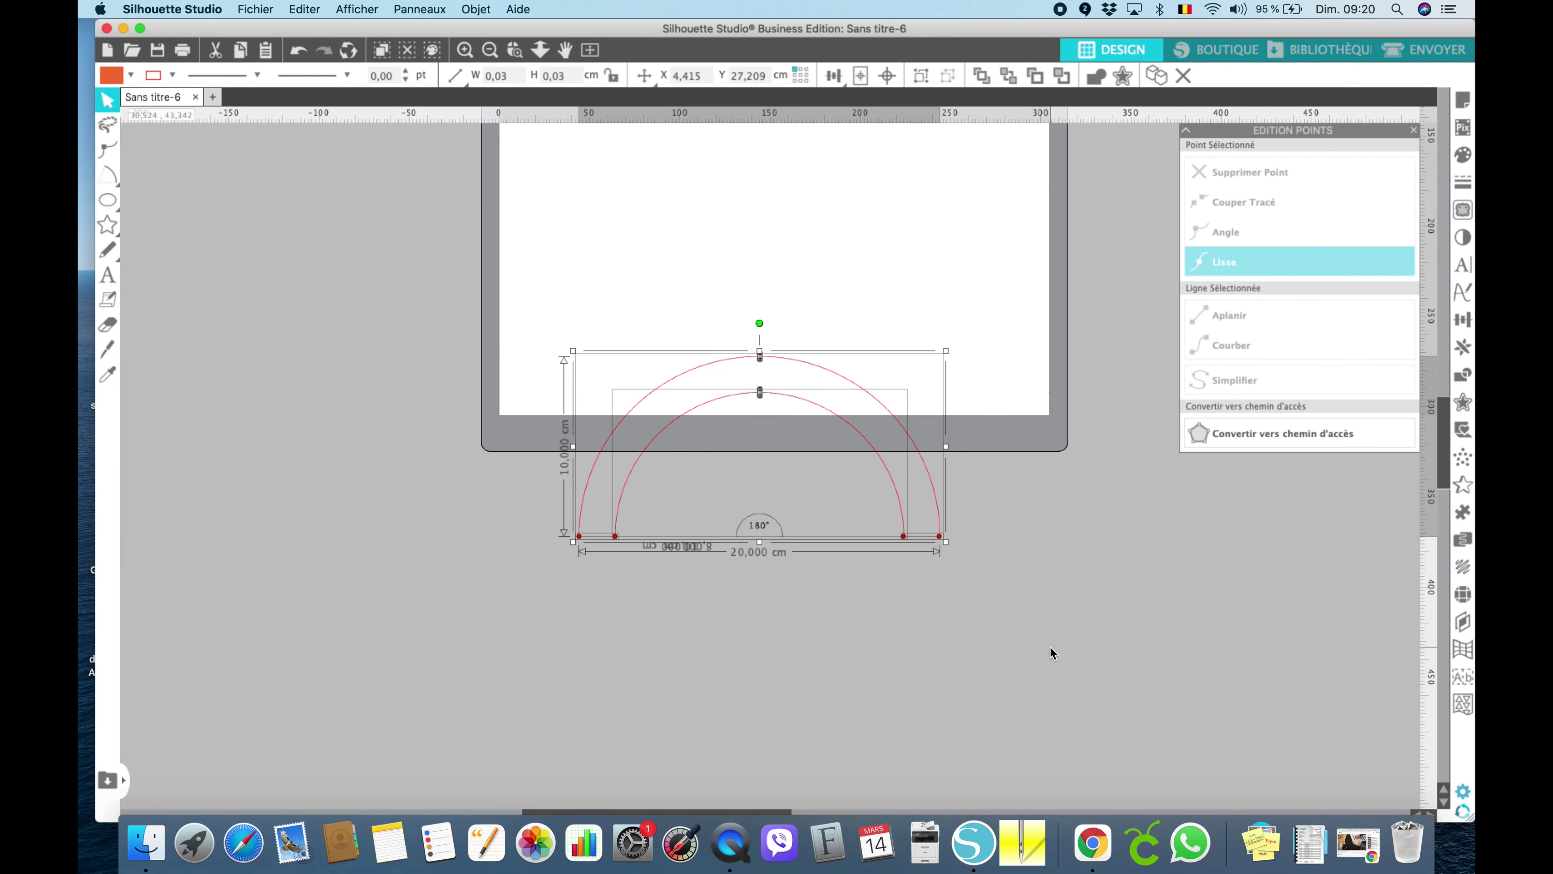
drag(835, 375, 840, 116)
scroll(812, 271, up, 2)
scroll(813, 274, up, 4)
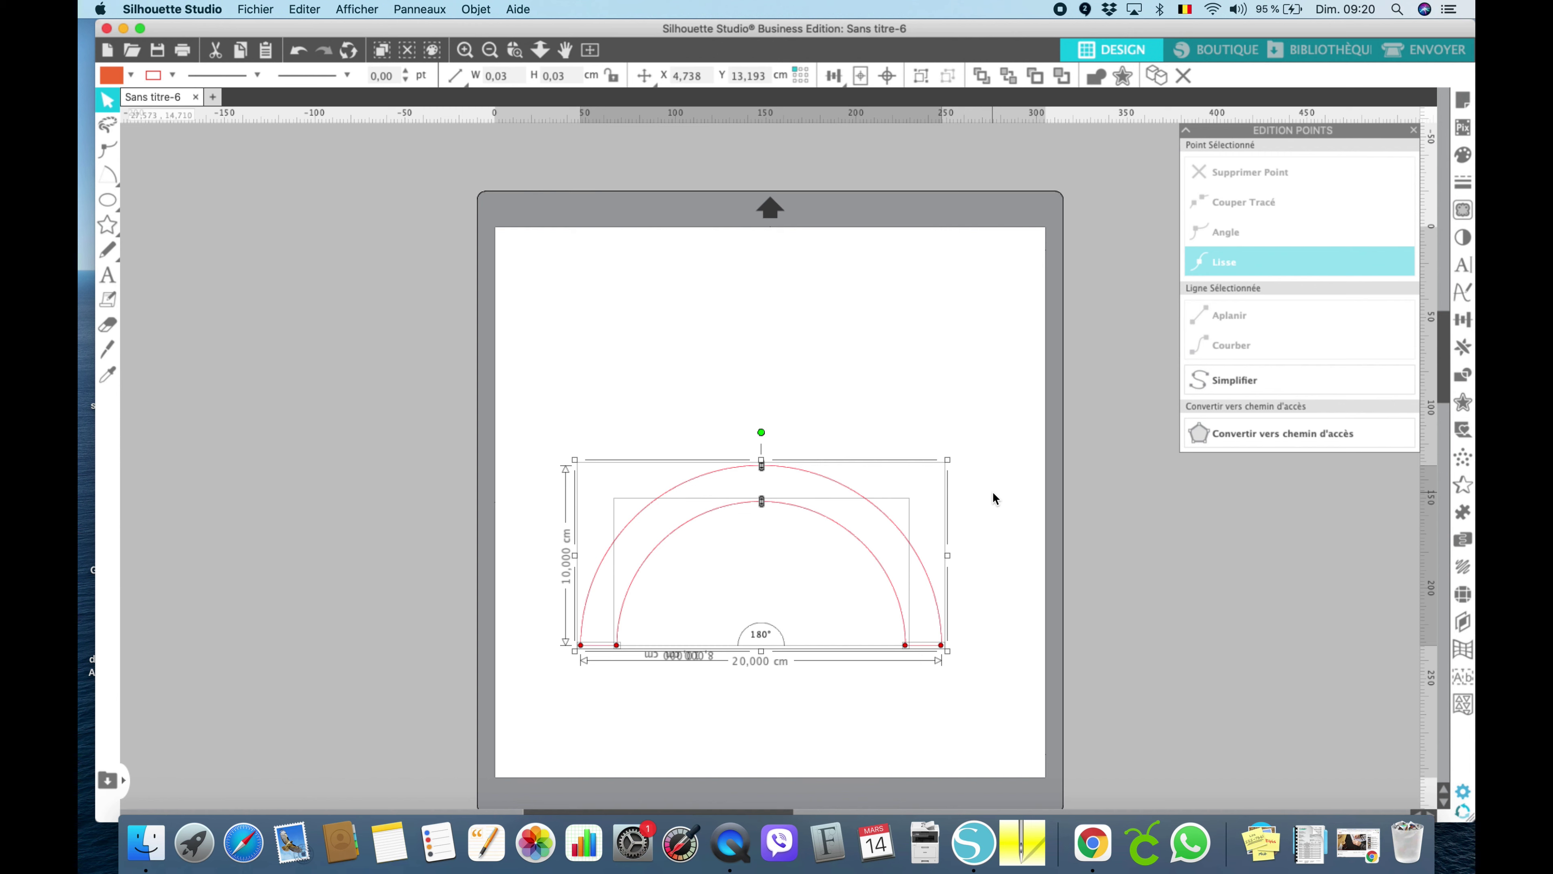
- Combine the selected arcs and end lines into one compound path
right_click(855, 498)
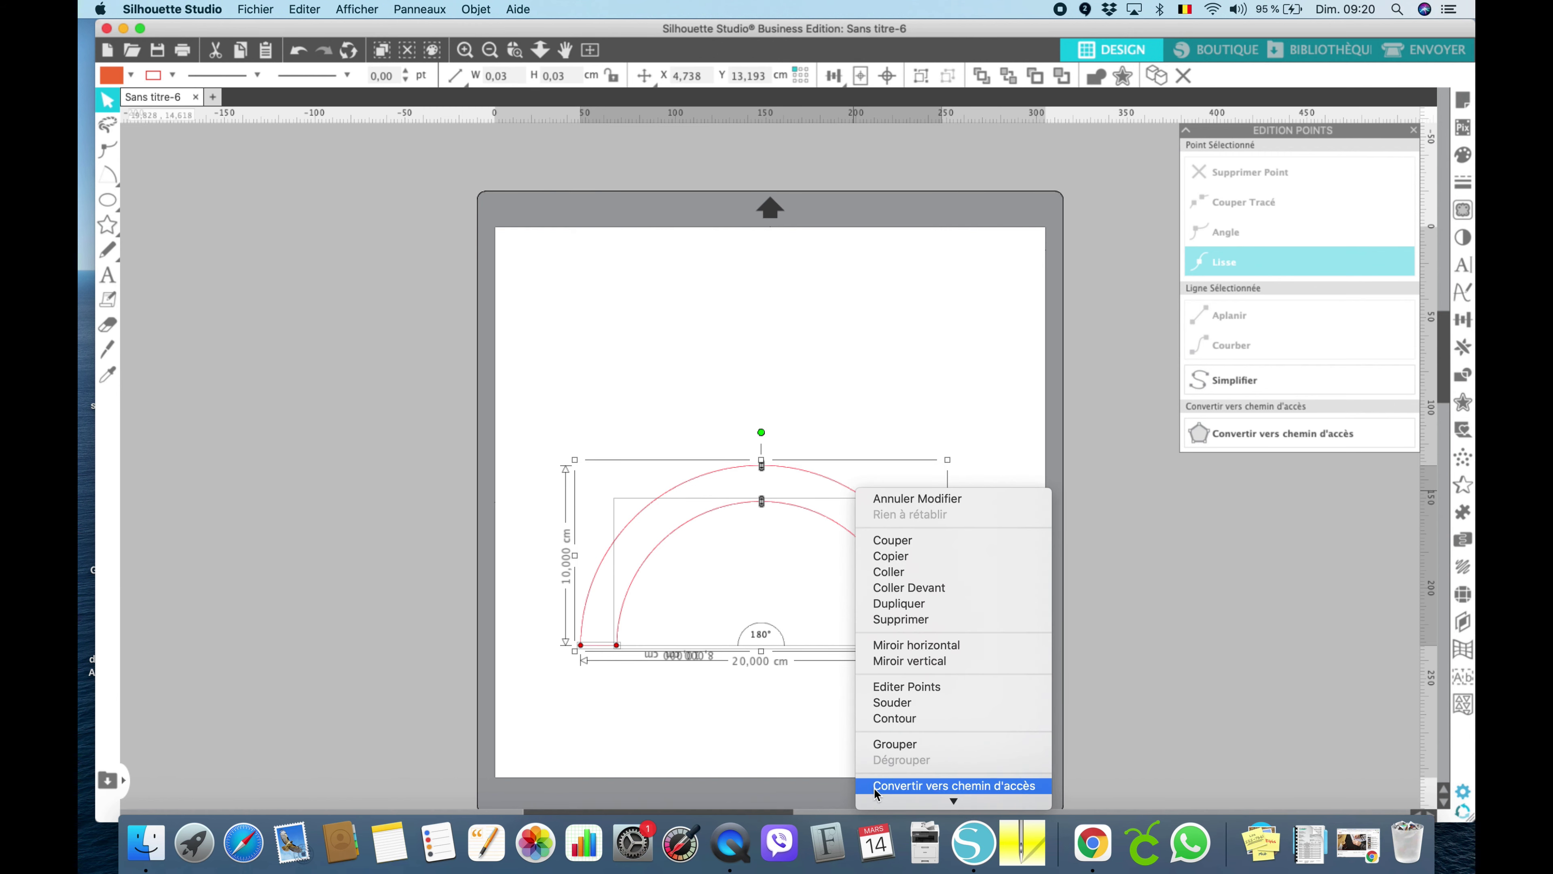
mouse_move(876, 796)
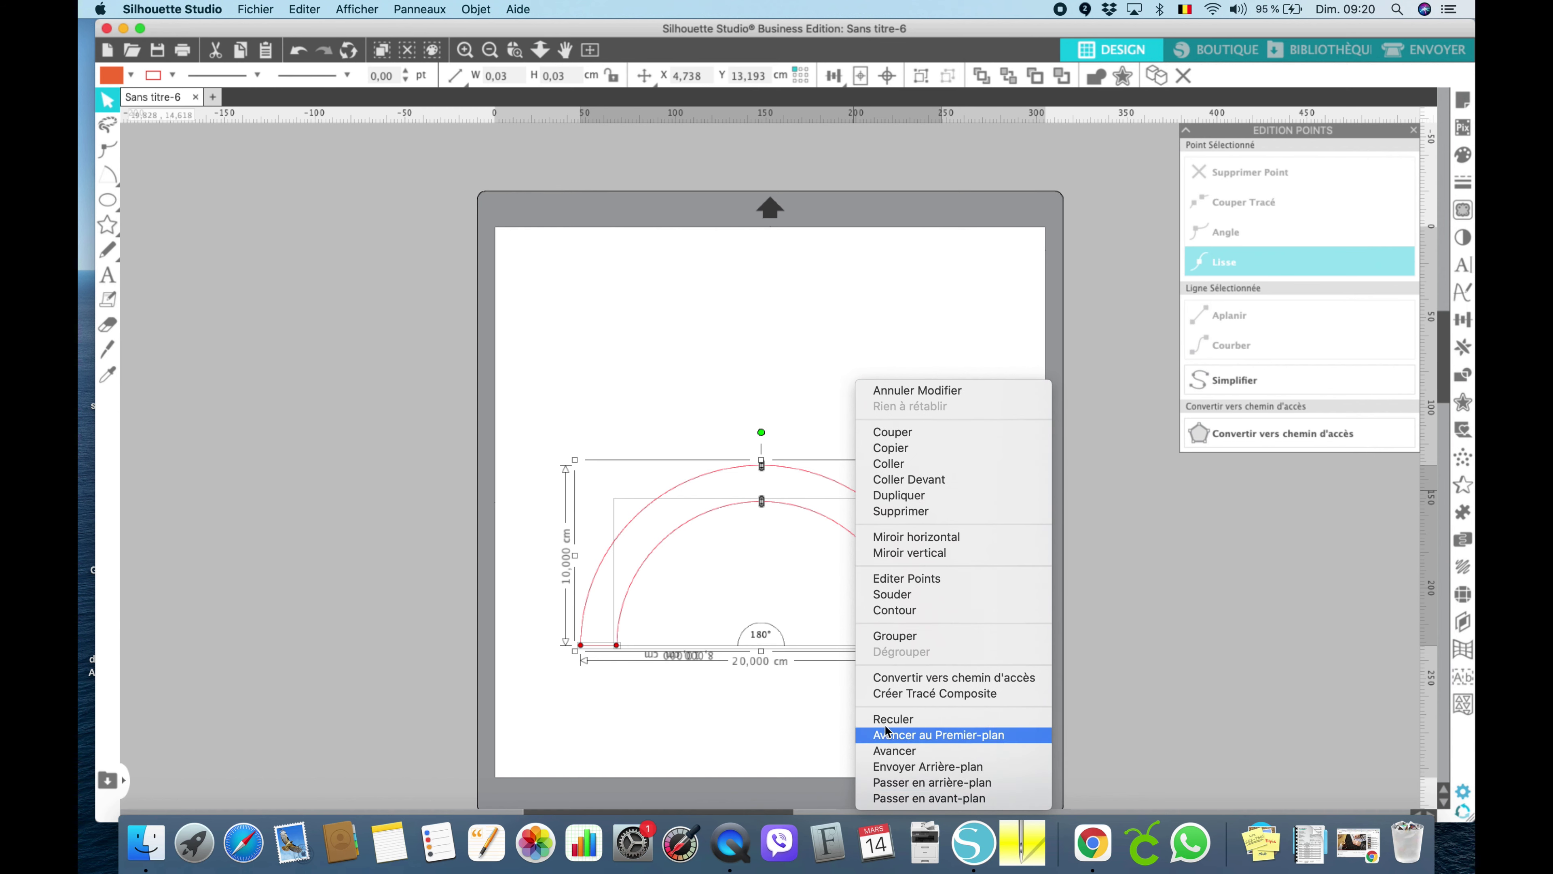
click(893, 693)
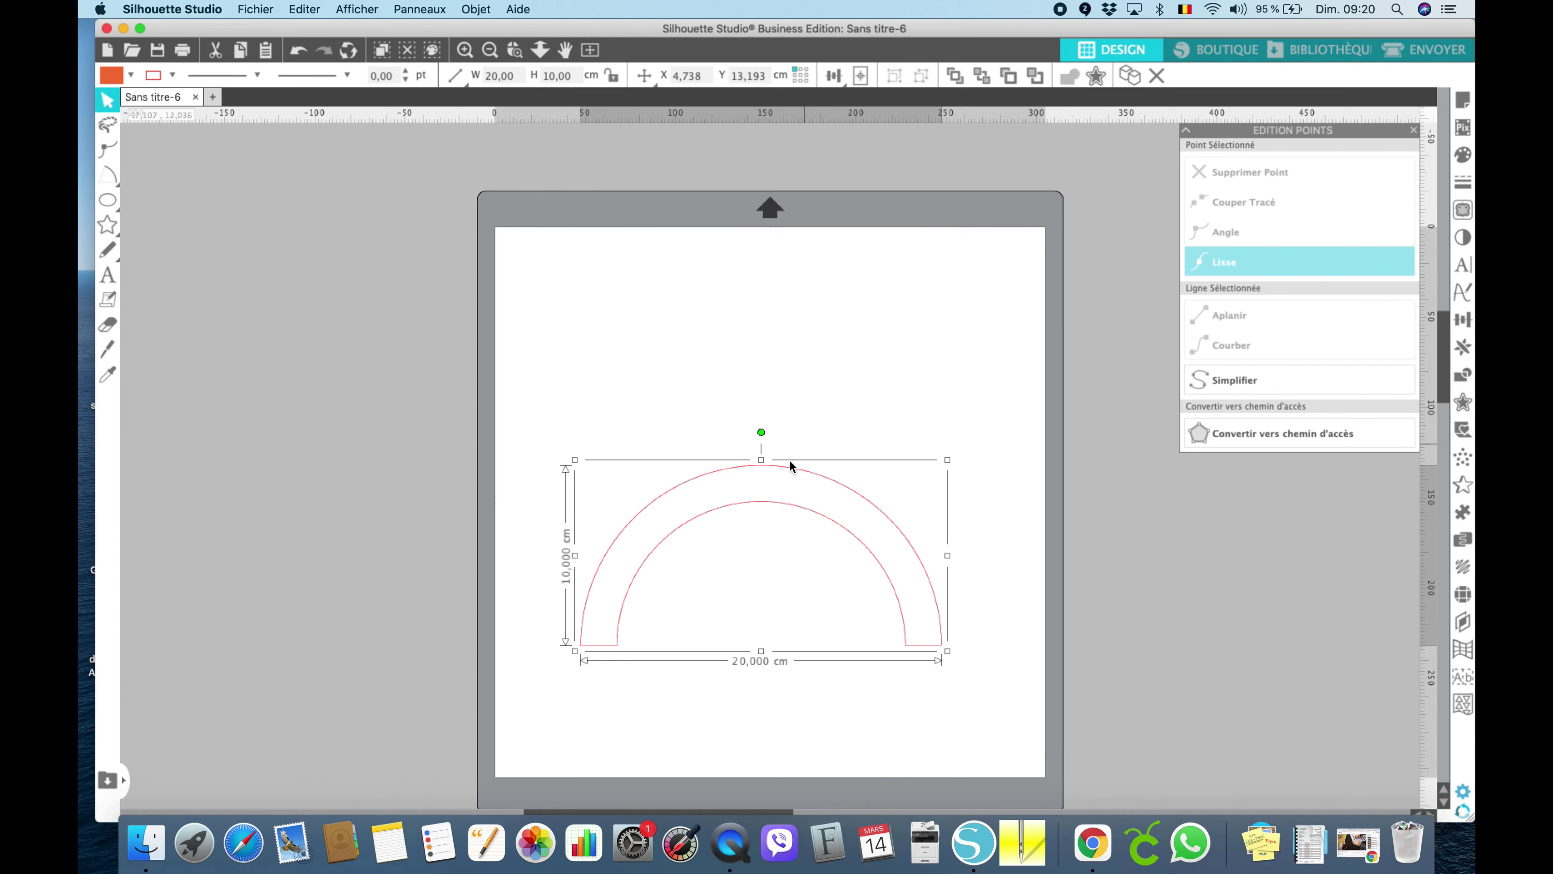
- Edit the compound path's points and join the open endpoints at the inner corner of the half-ring's left leg
double_click(776, 502)
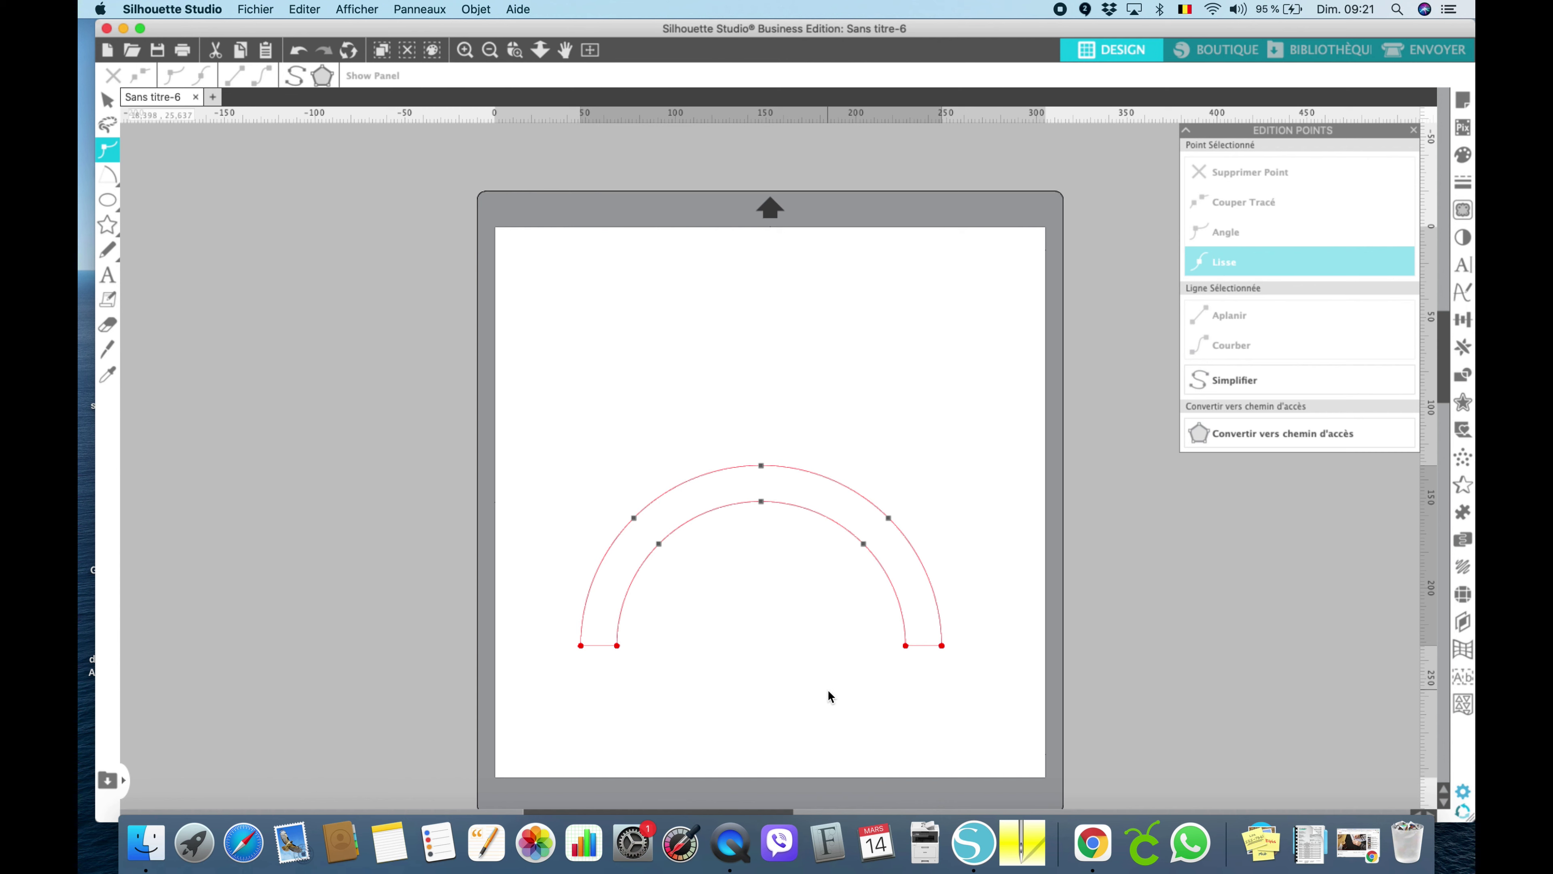
click(526, 540)
key(super+a)
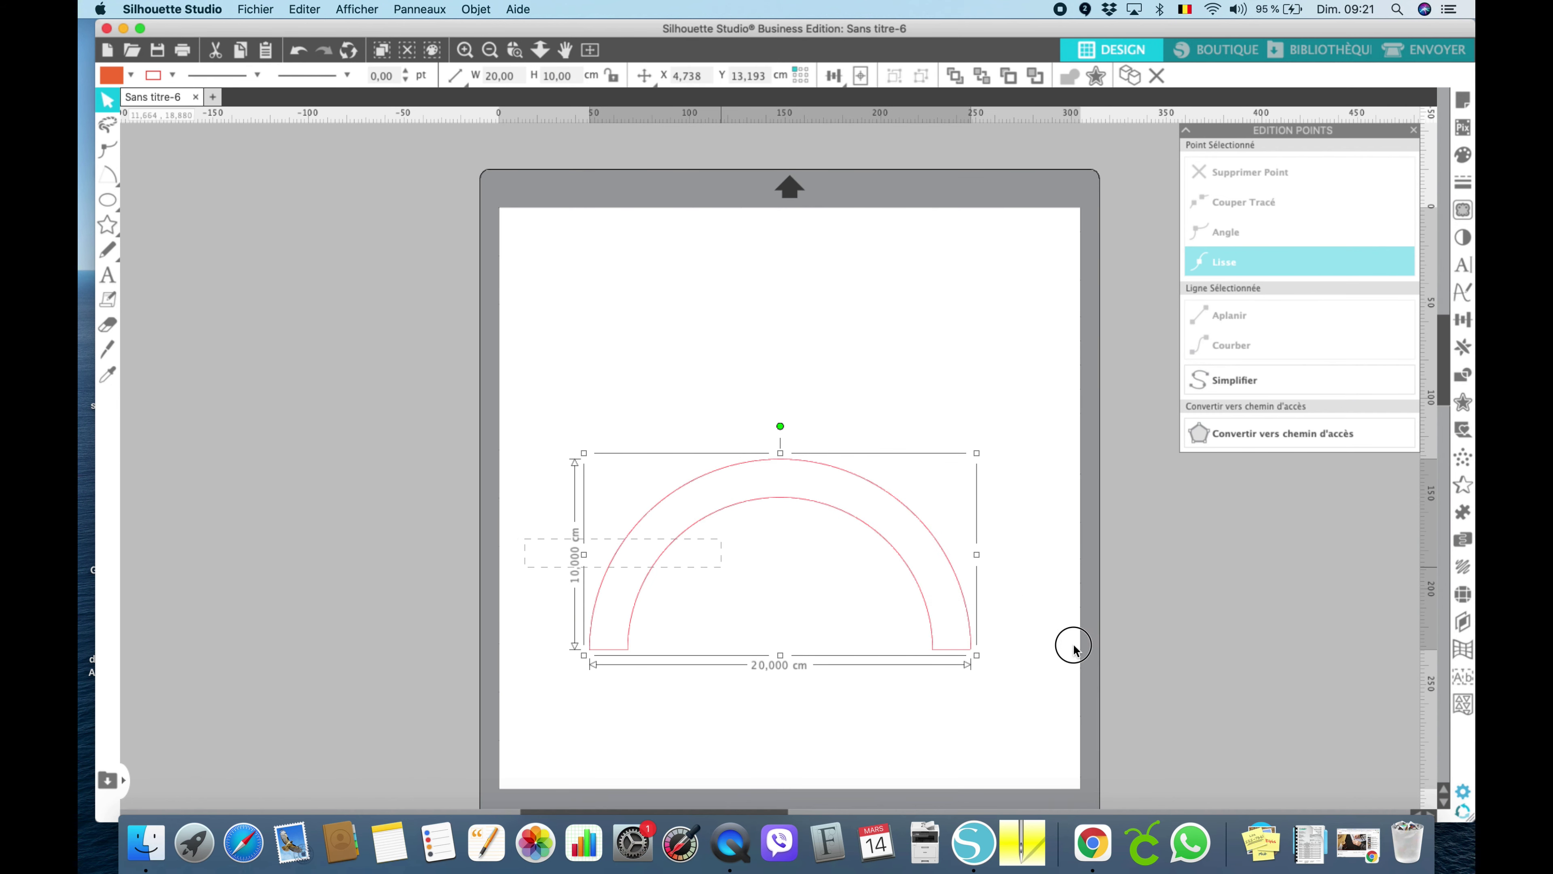
click(919, 763)
key(z)
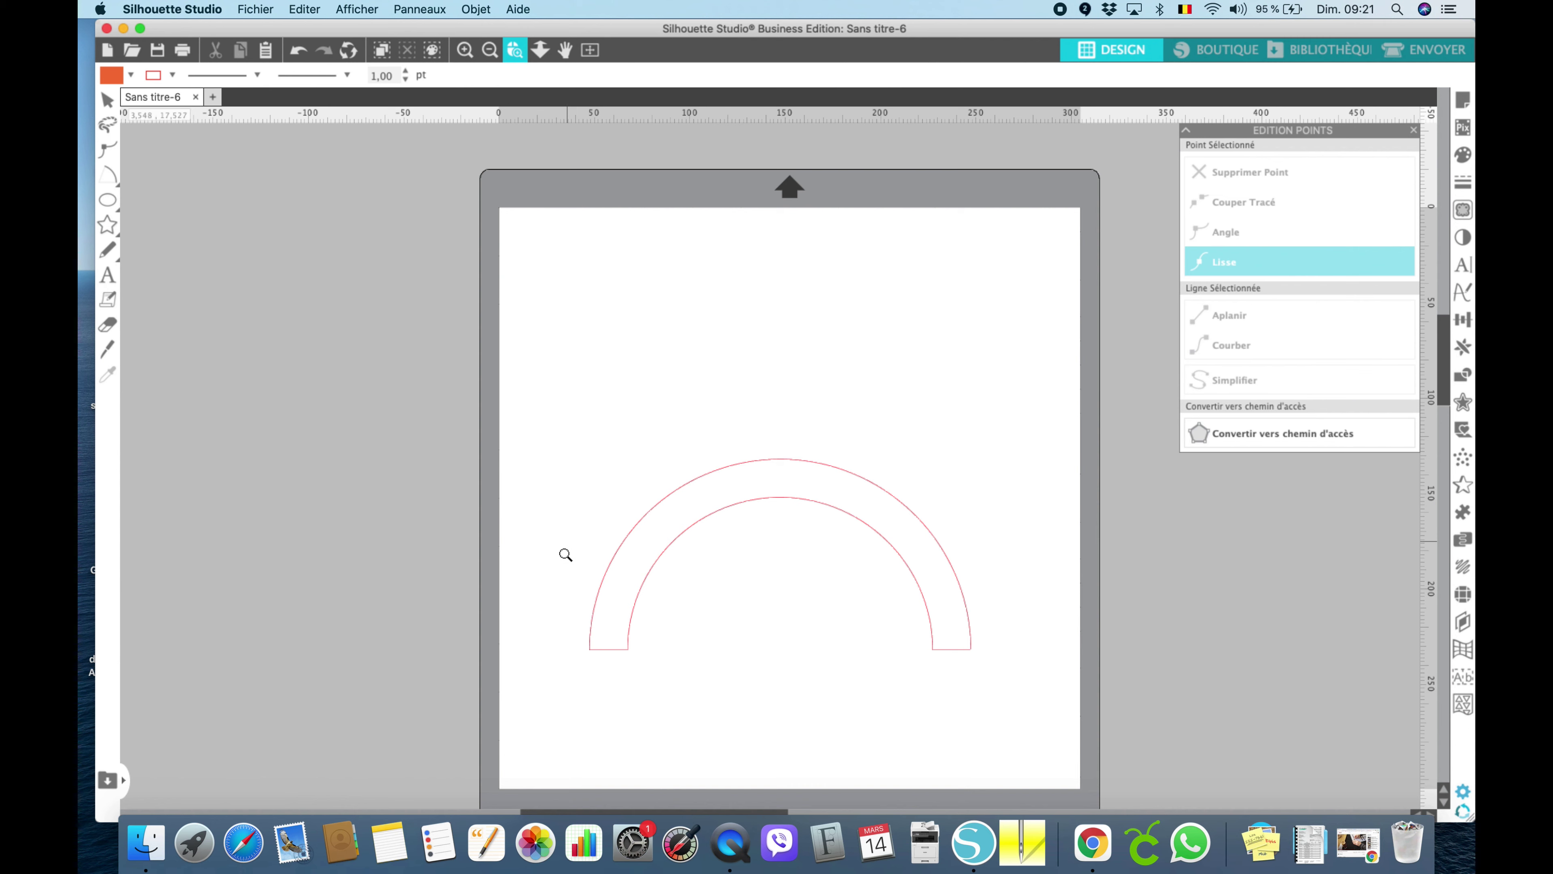
drag(548, 575, 1013, 691)
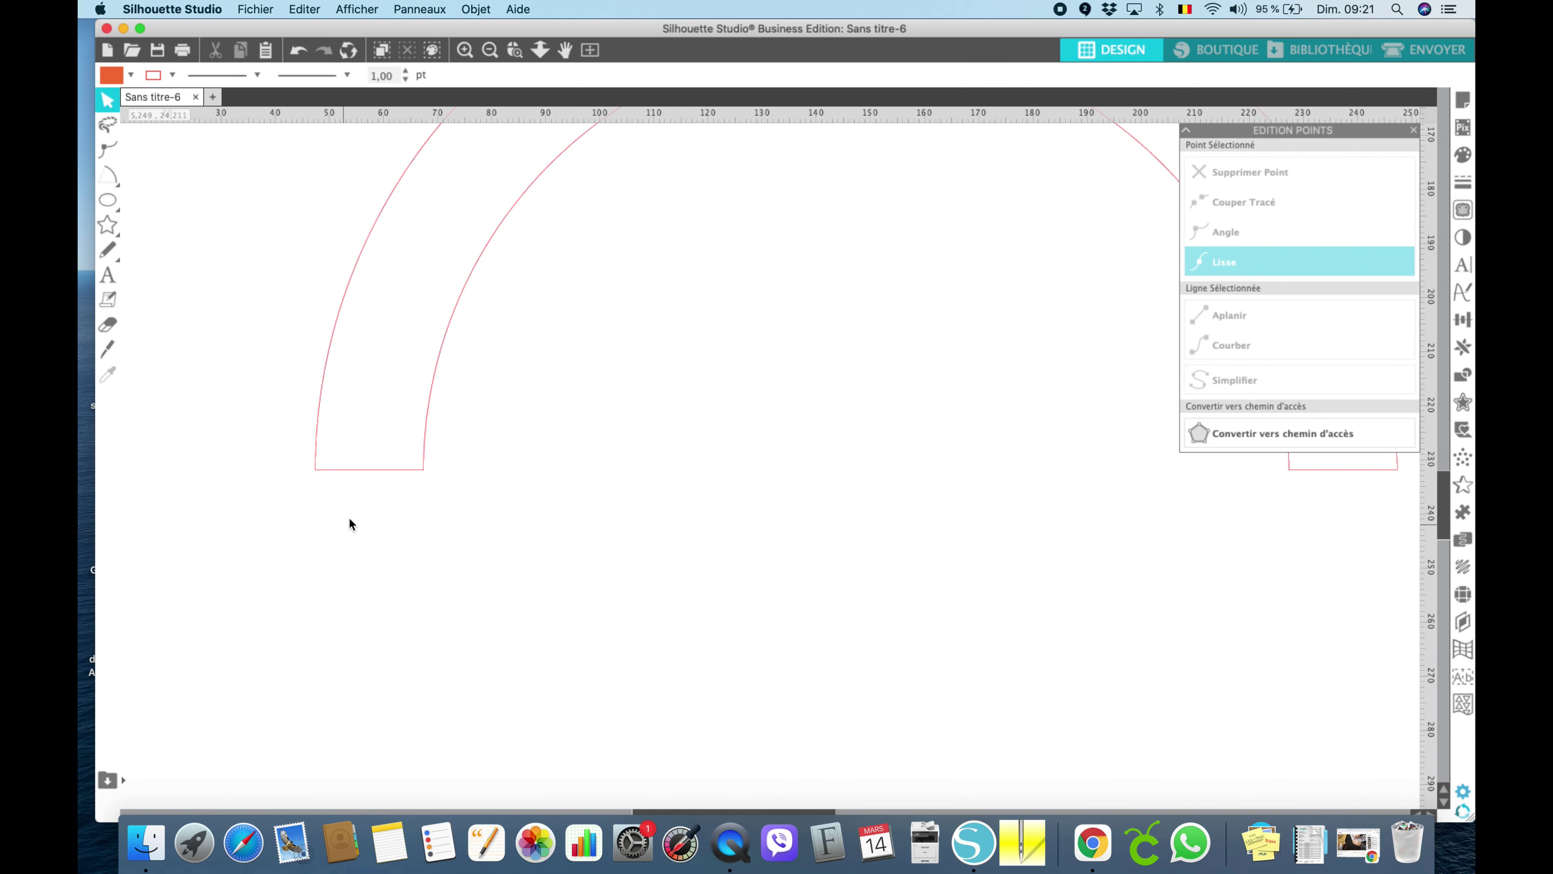
double_click(435, 412)
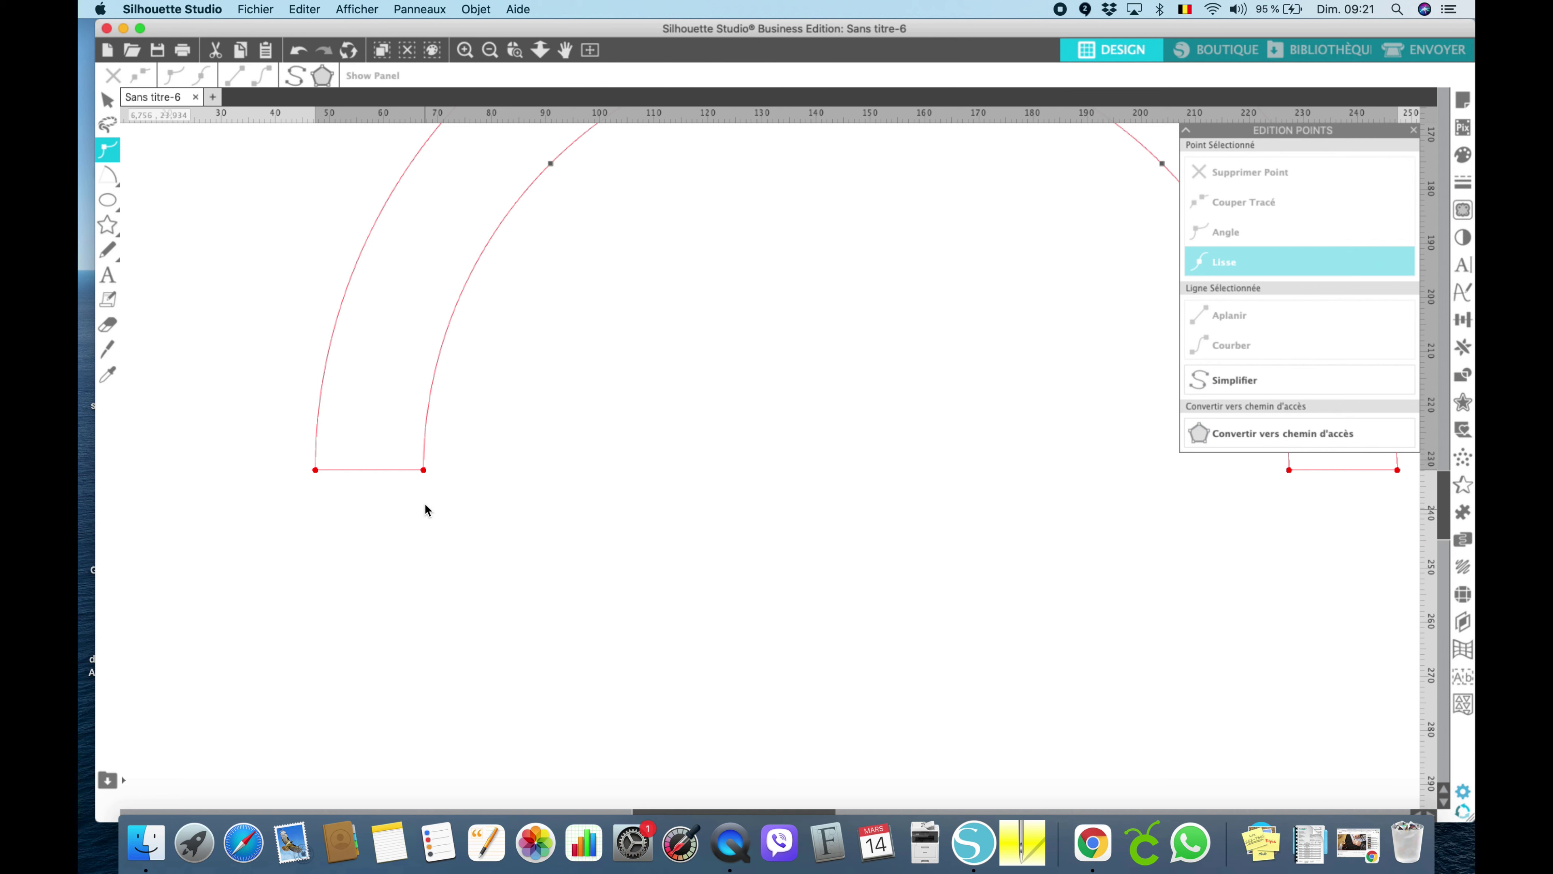
click(424, 470)
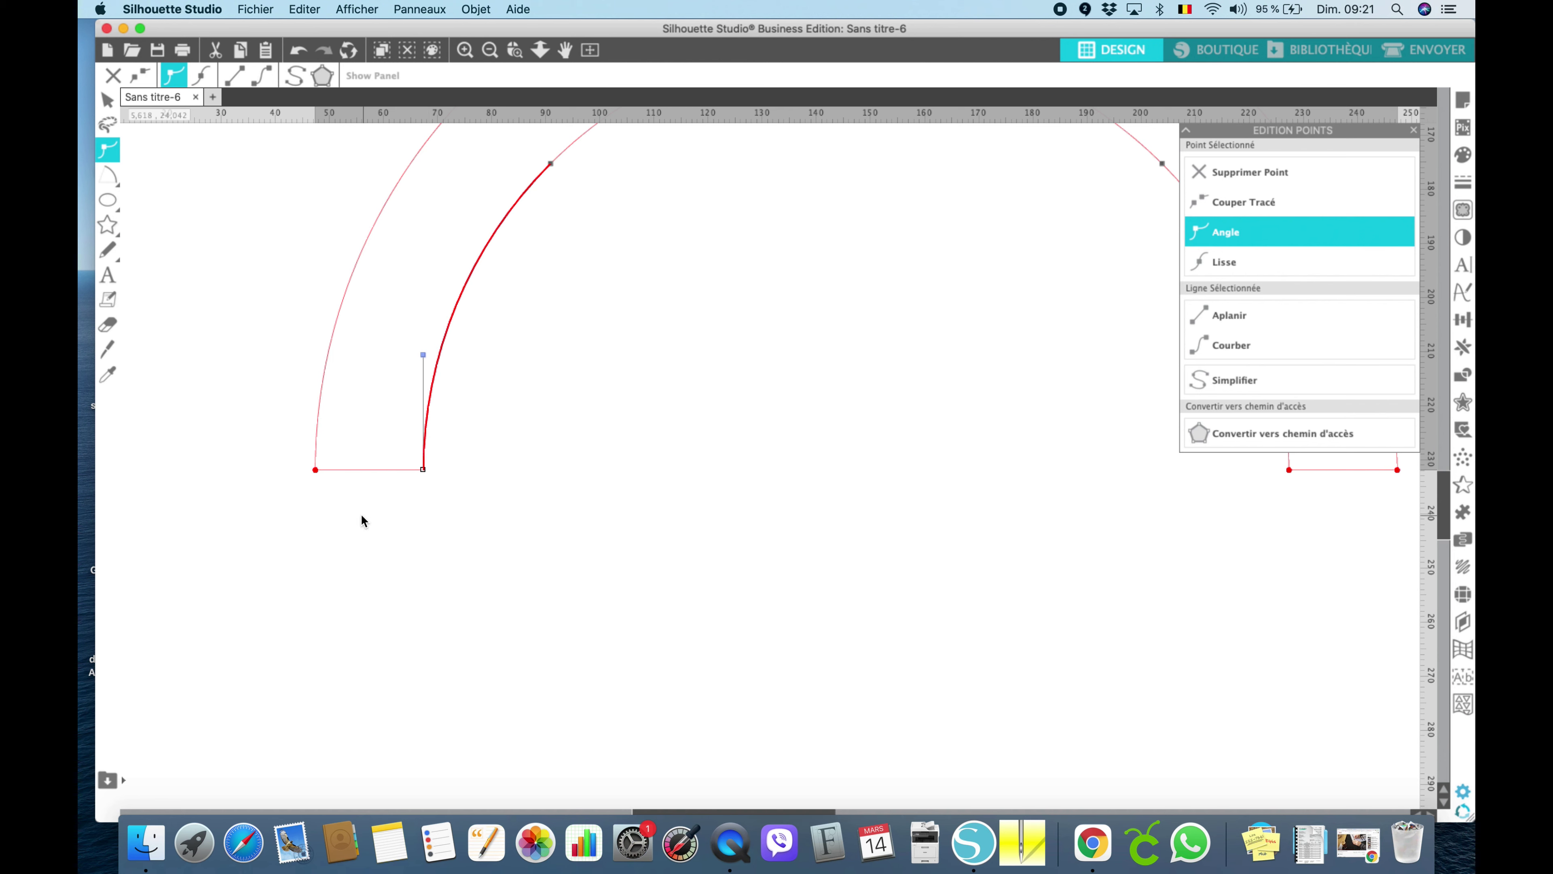
click(337, 499)
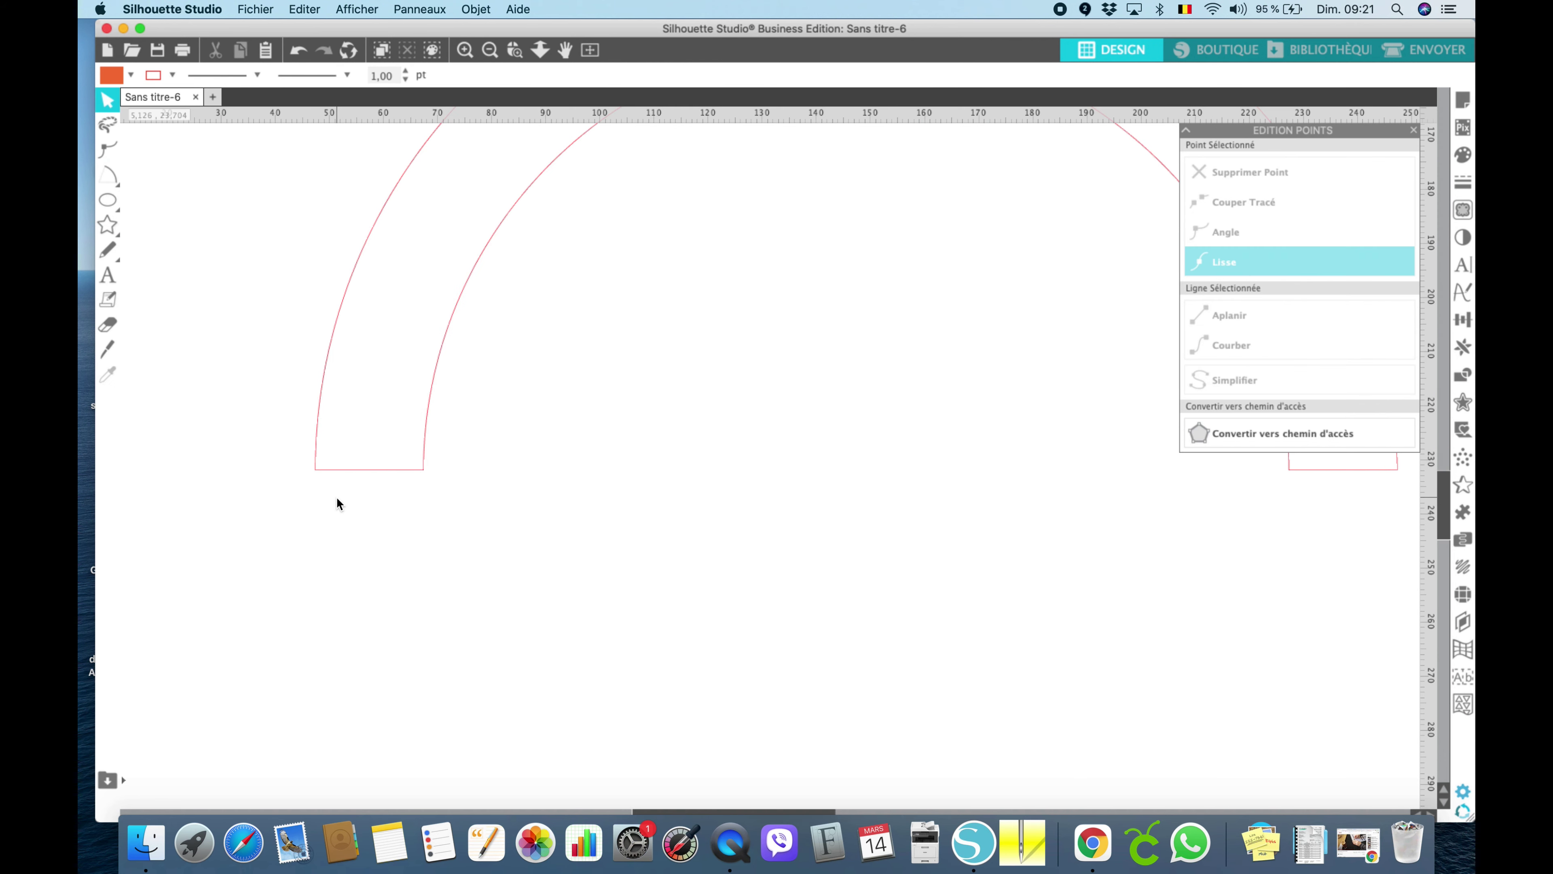
double_click(322, 382)
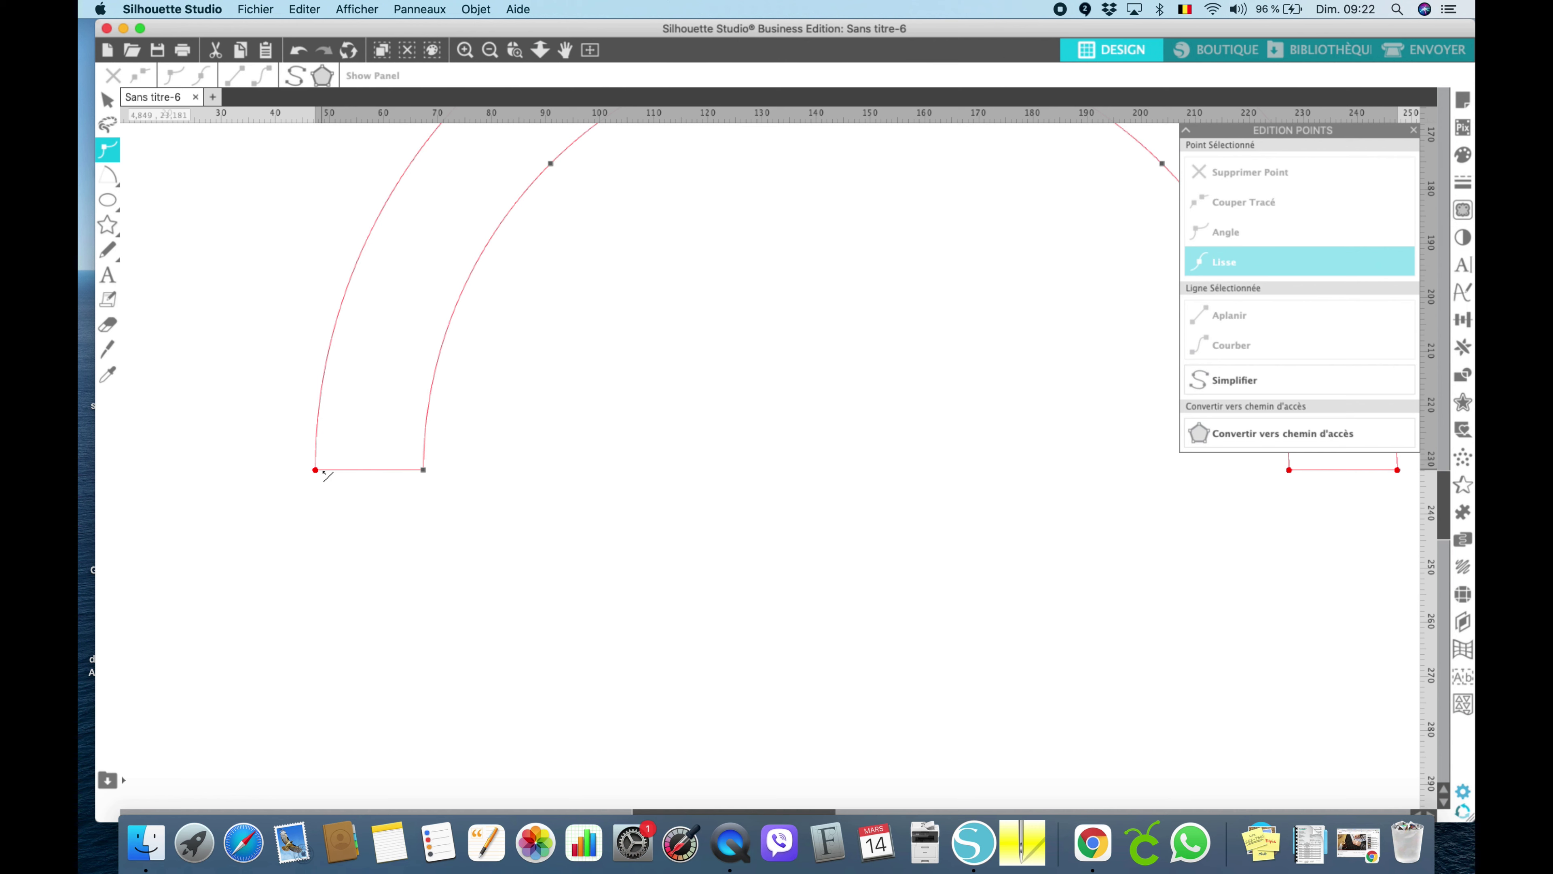
click(322, 469)
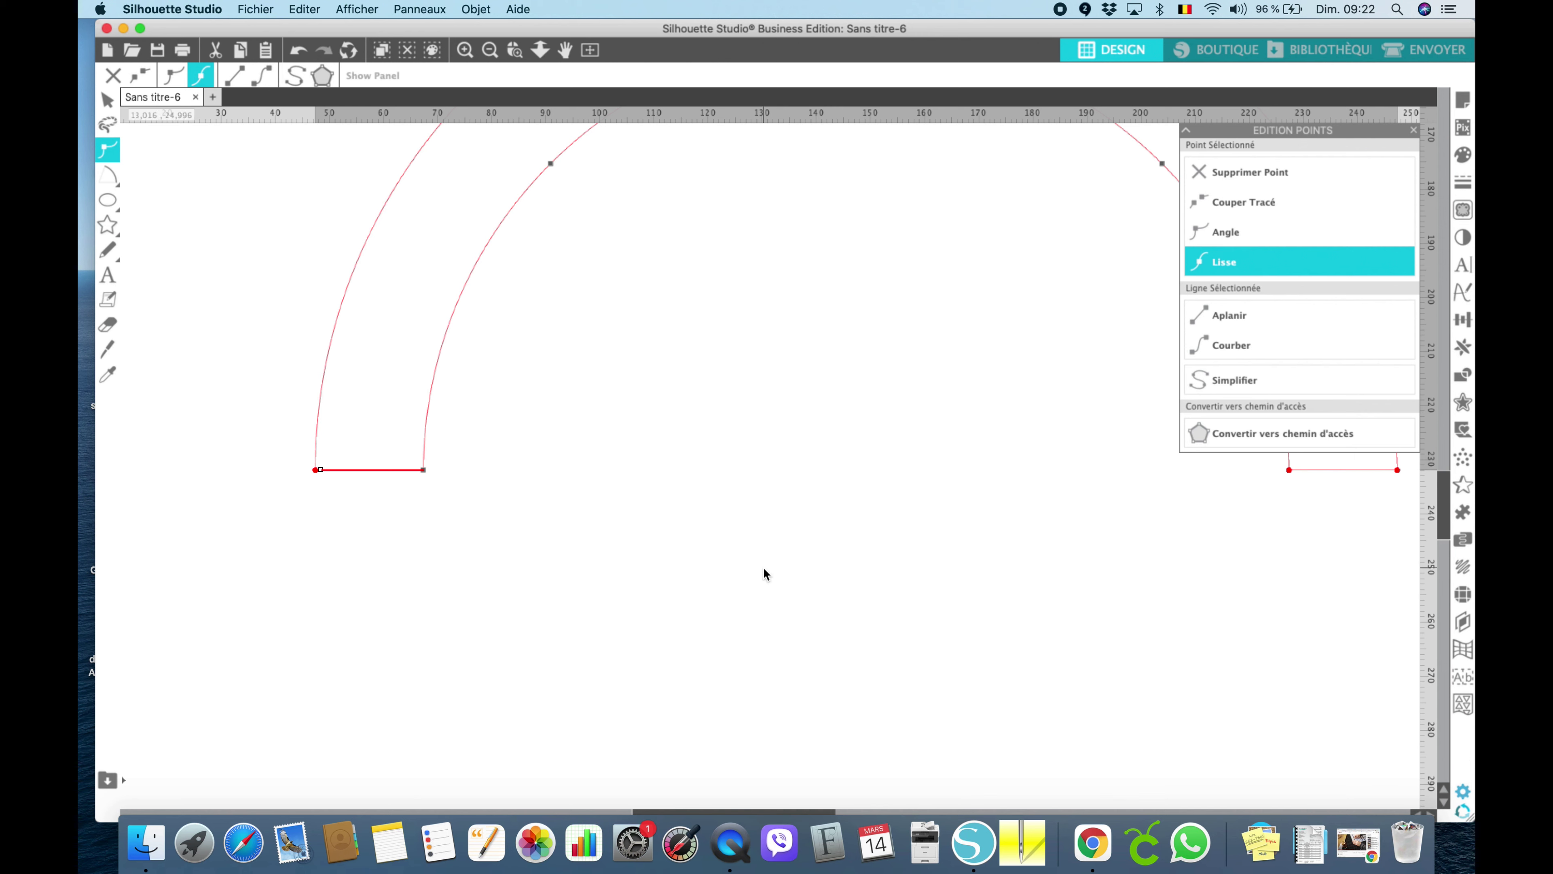
click(1231, 178)
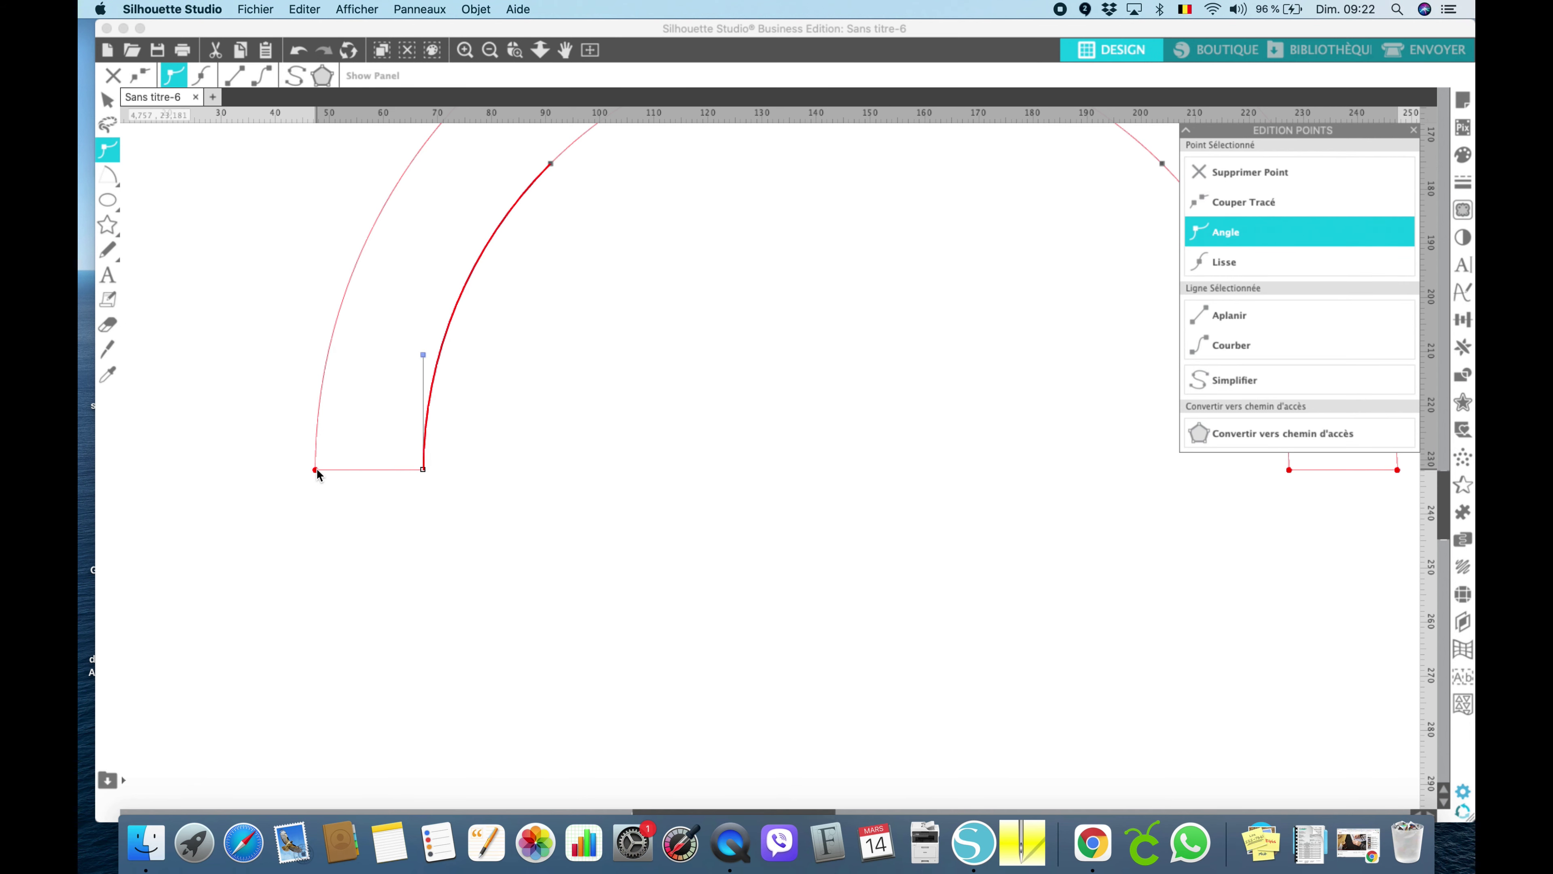
click(316, 487)
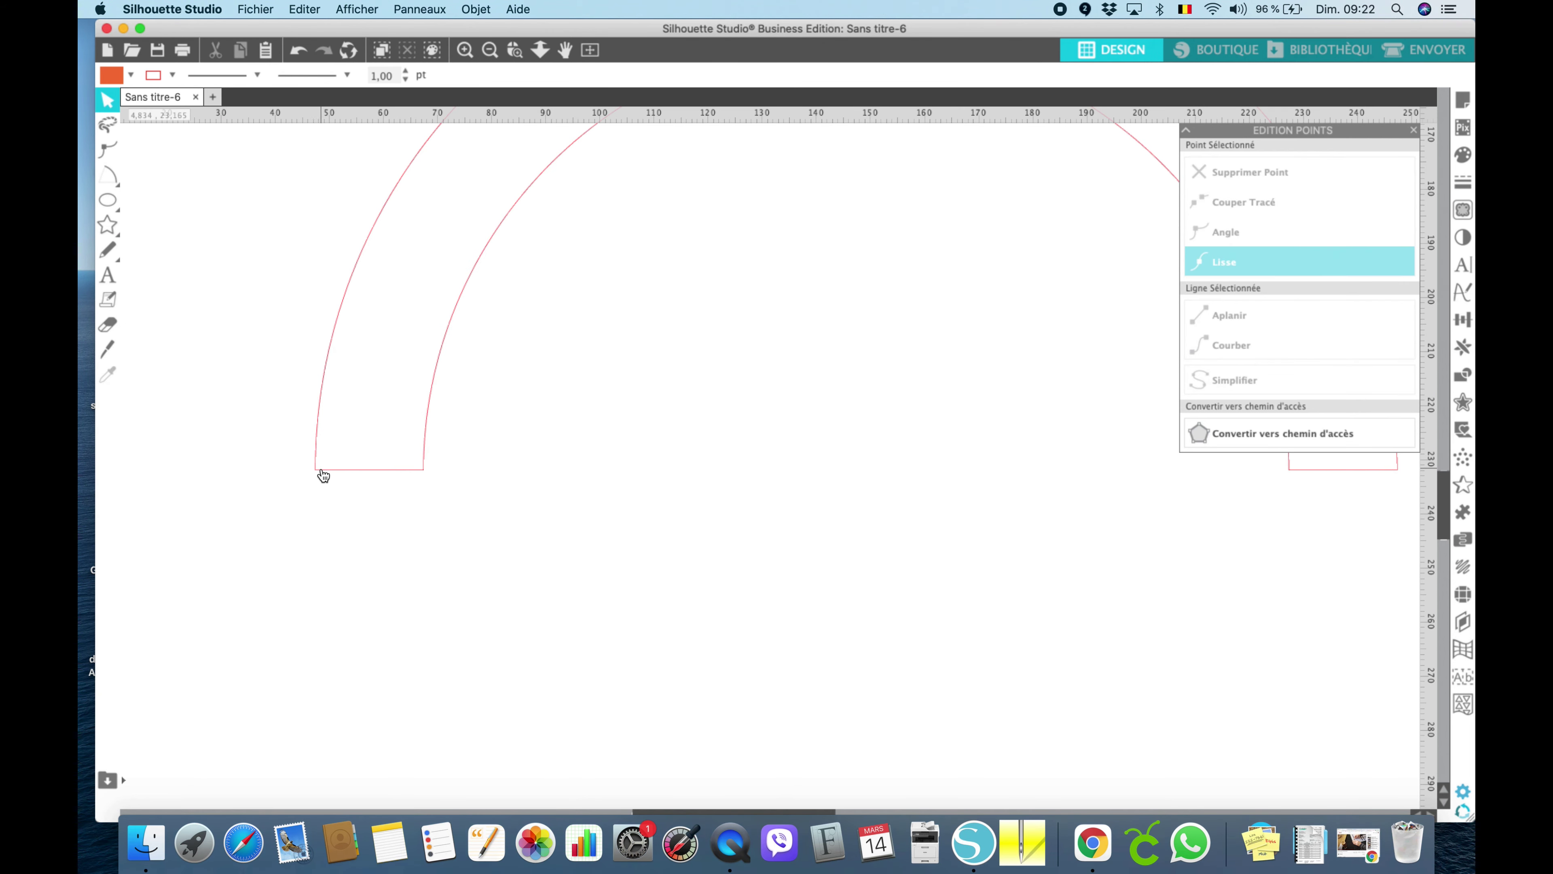
- Edit the path's points again and join the open endpoints at the outer corner of the left leg
click(322, 469)
double_click(322, 469)
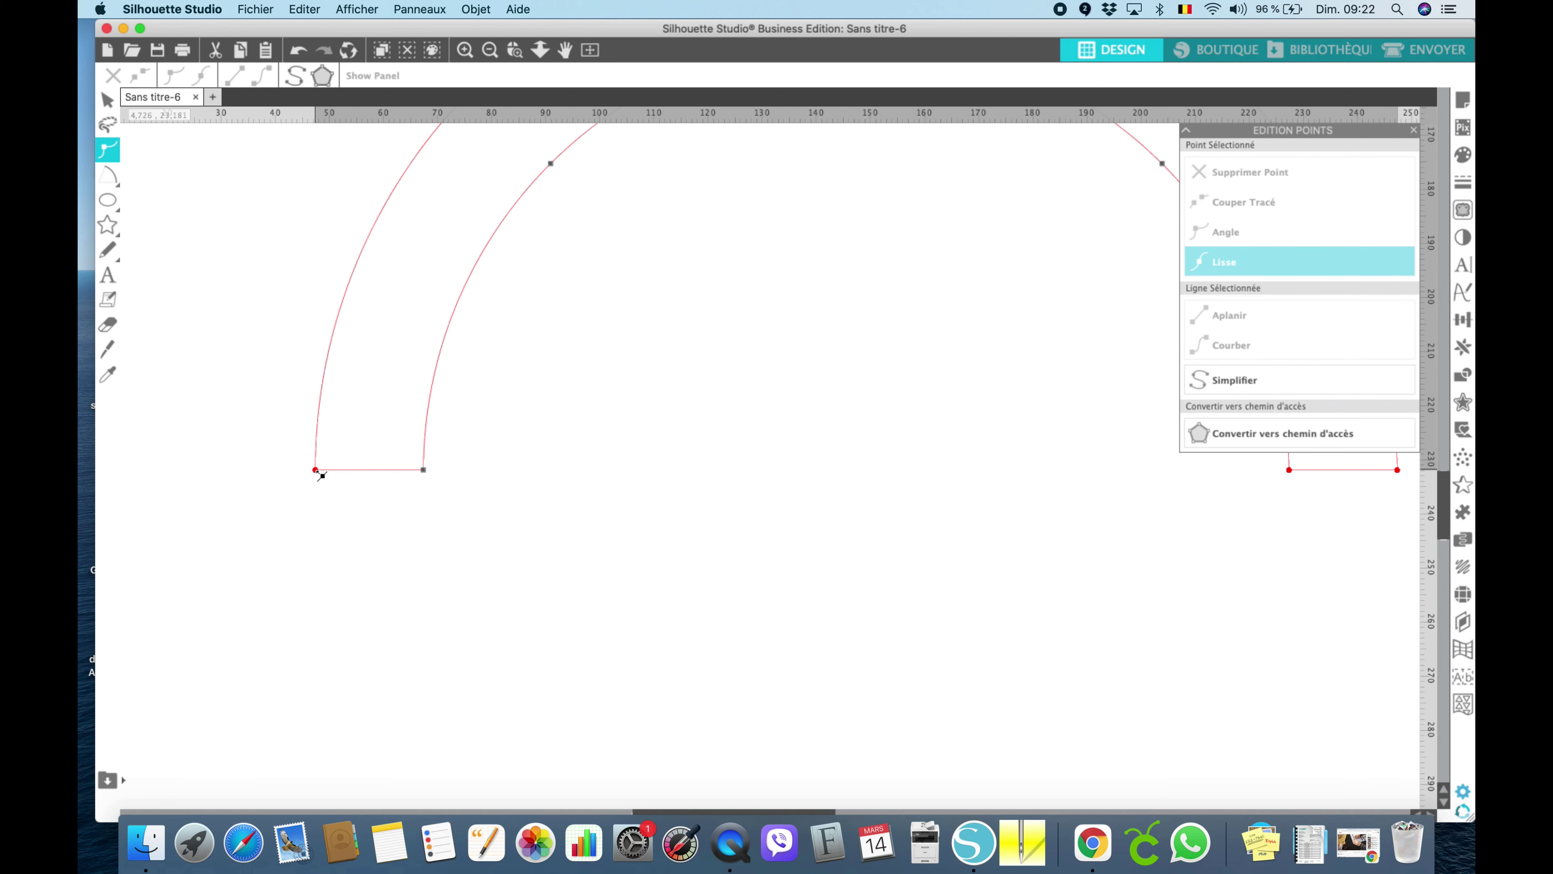
click(315, 469)
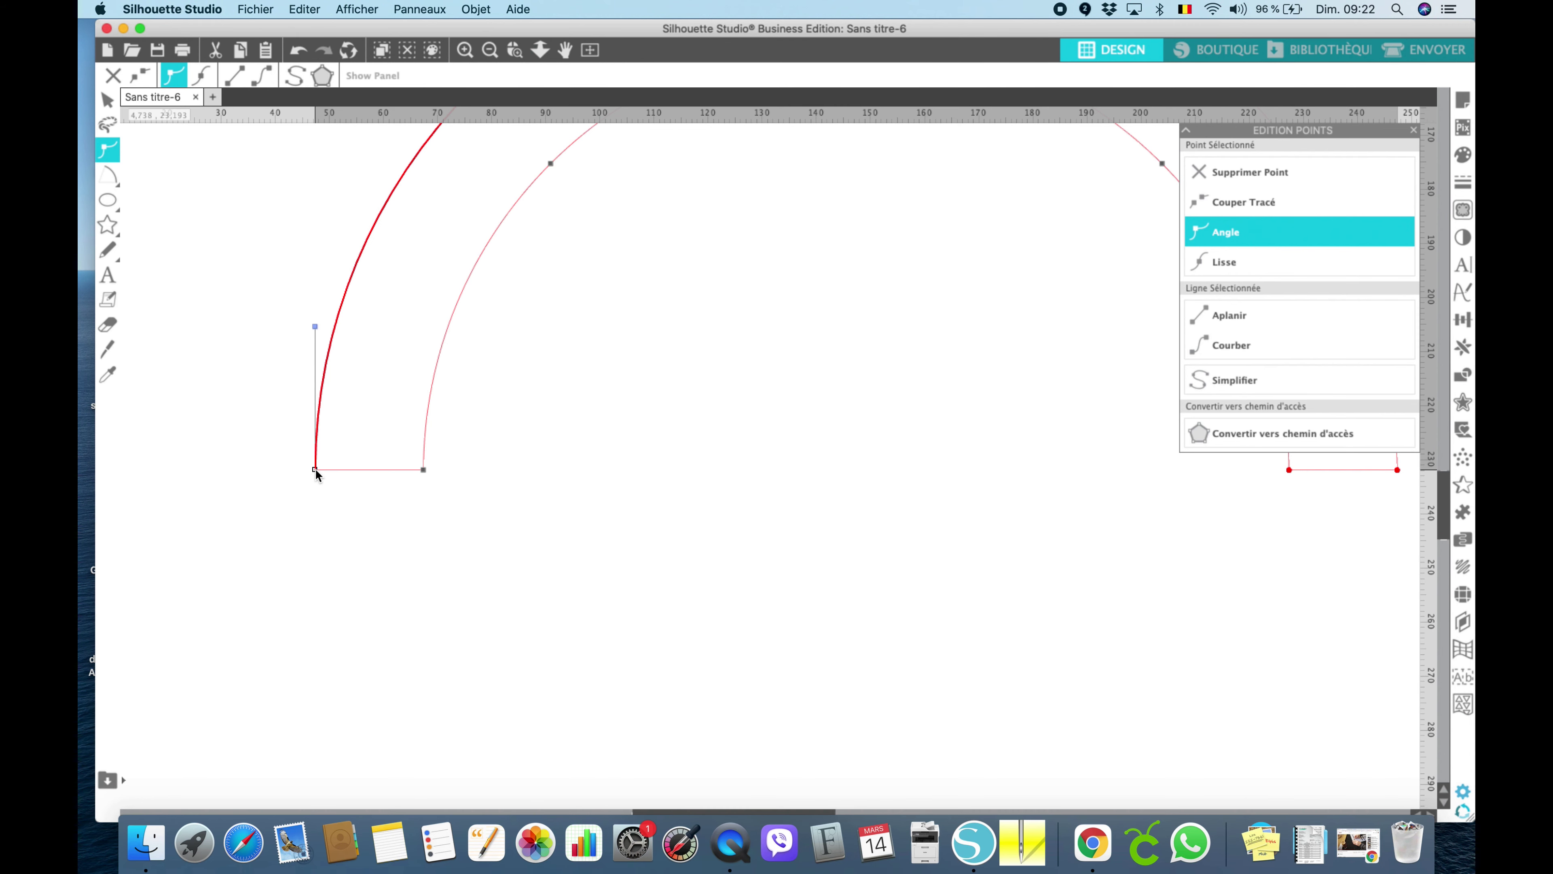
- Edit the path's points and join the open endpoints at the outer and inner corners of the half-ring's right leg
click(427, 520)
scroll(888, 525, right, 6)
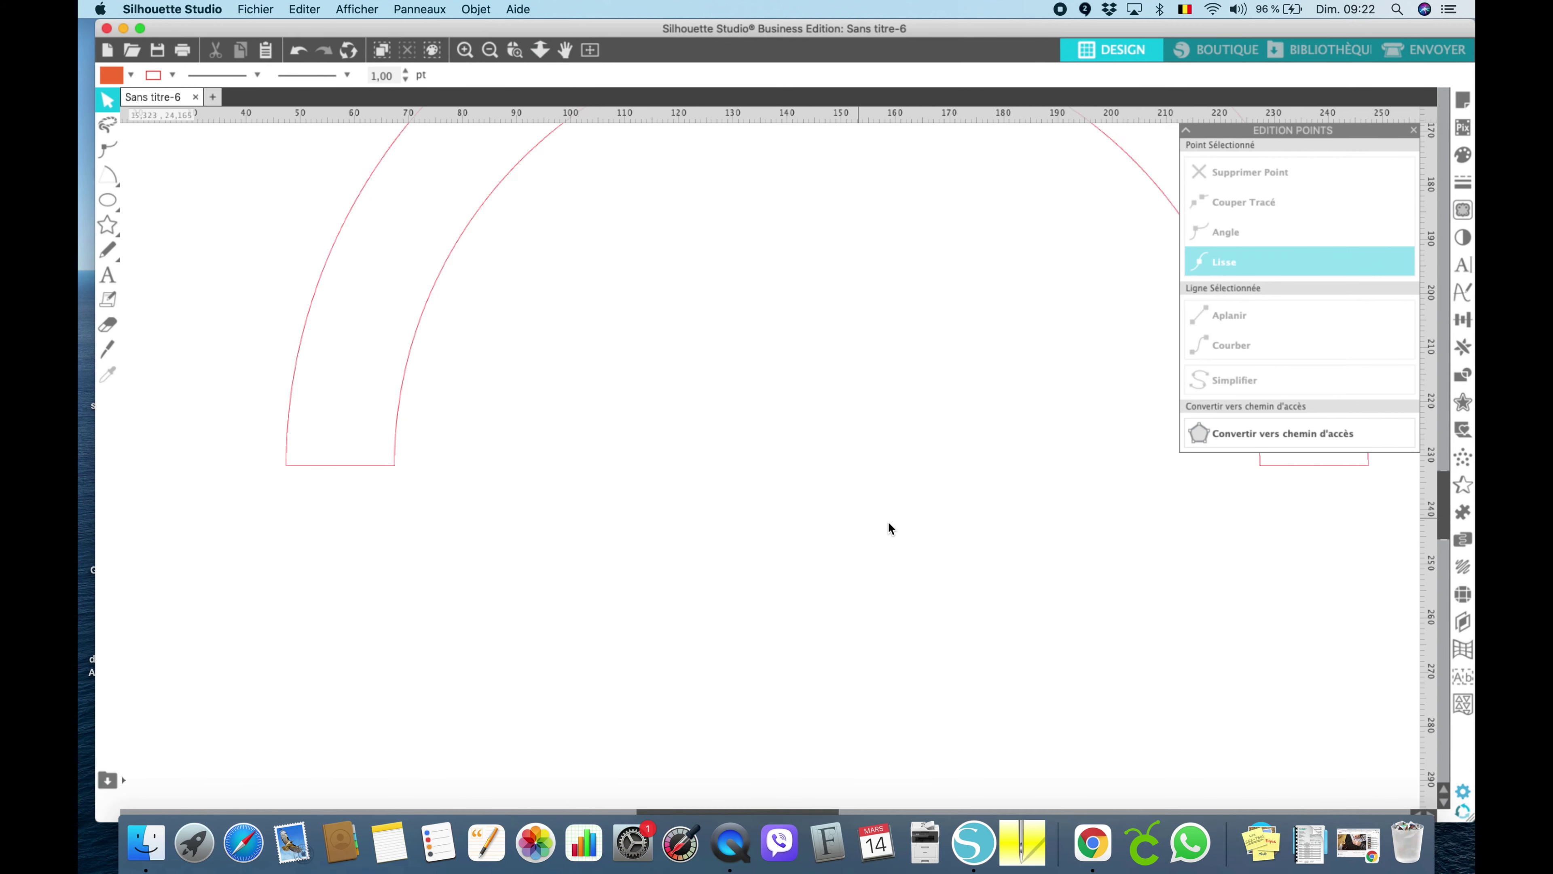
scroll(893, 520, right, 2)
click(927, 466)
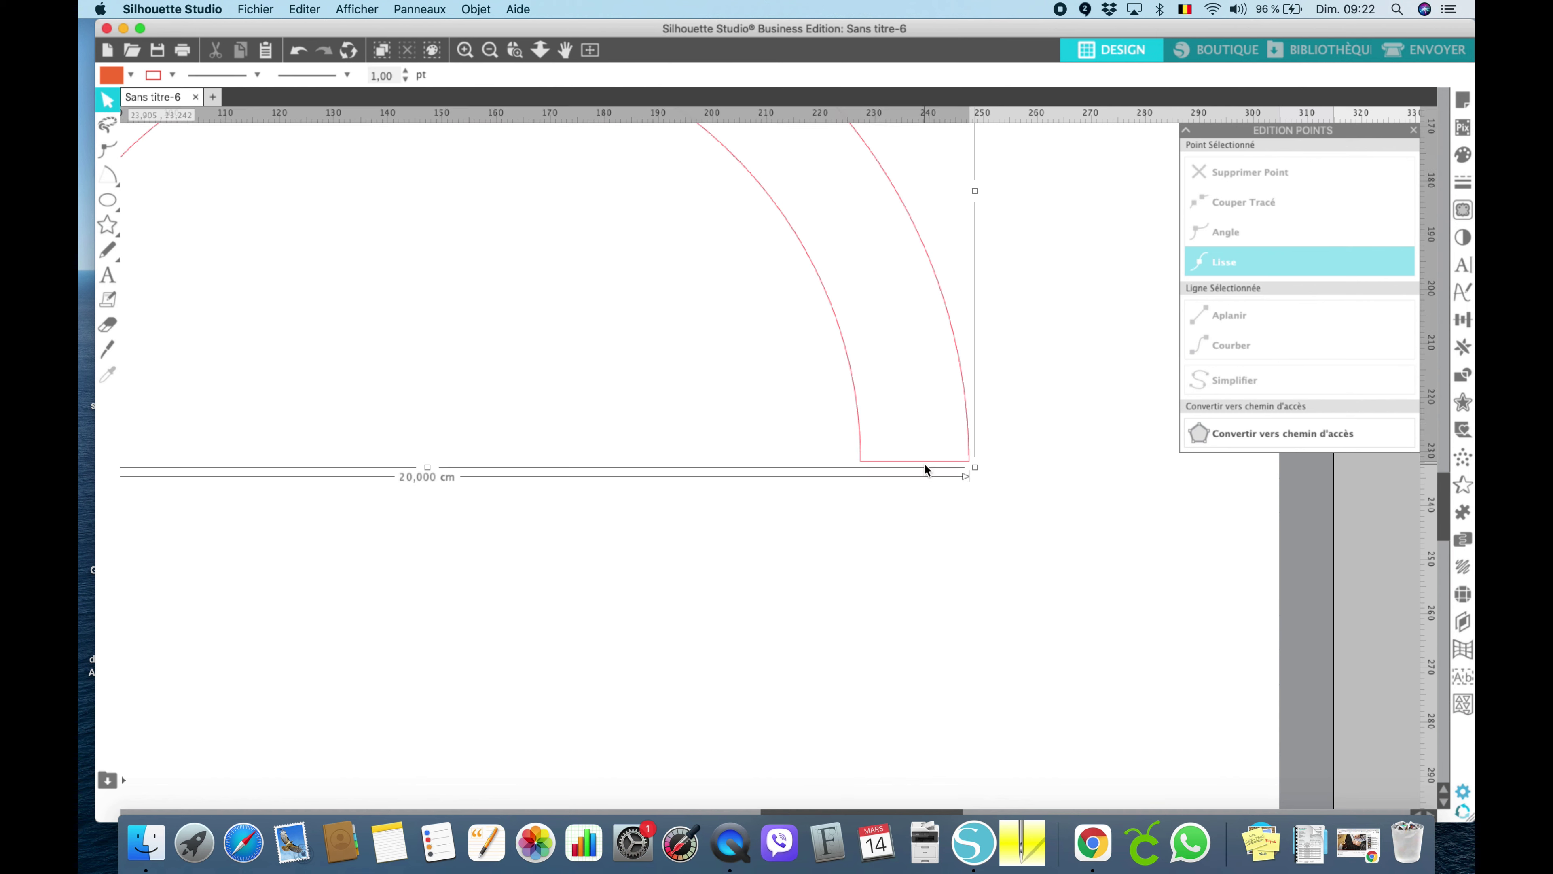
double_click(959, 464)
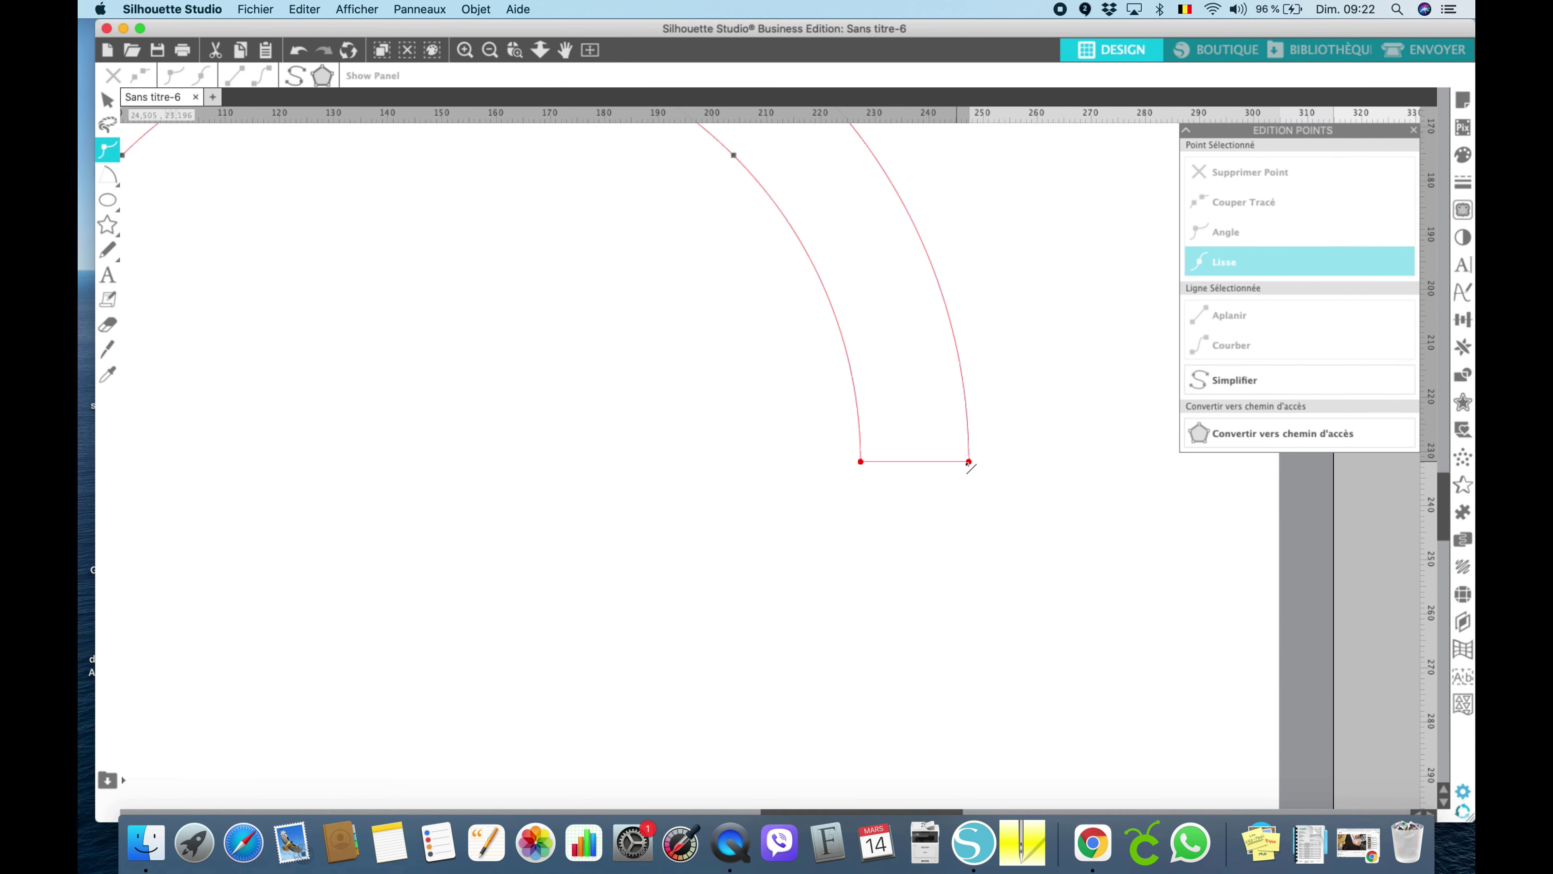
click(970, 462)
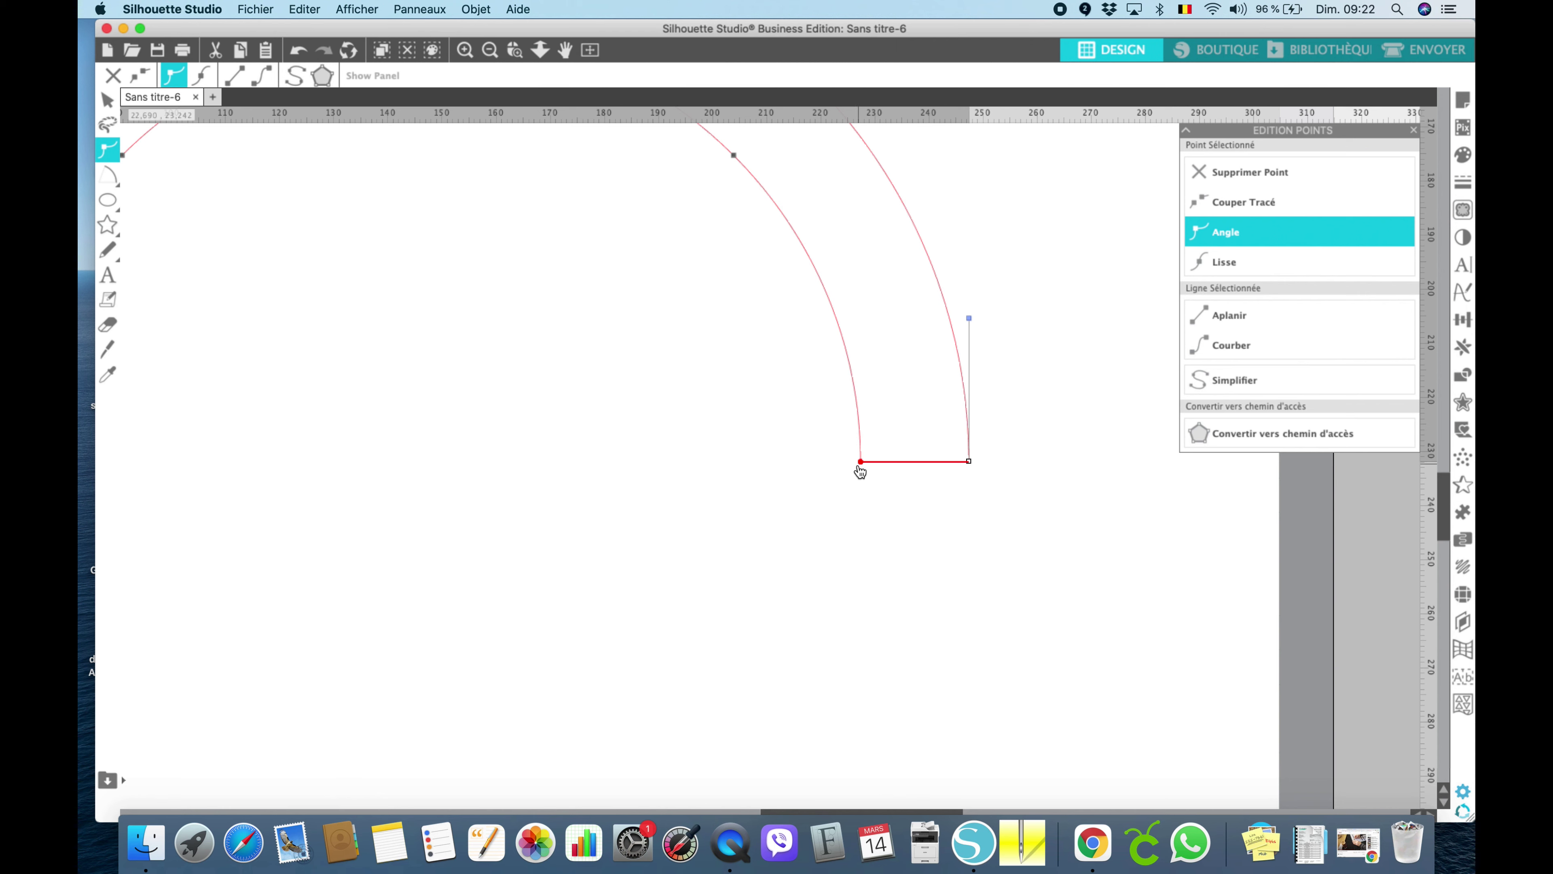
click(863, 466)
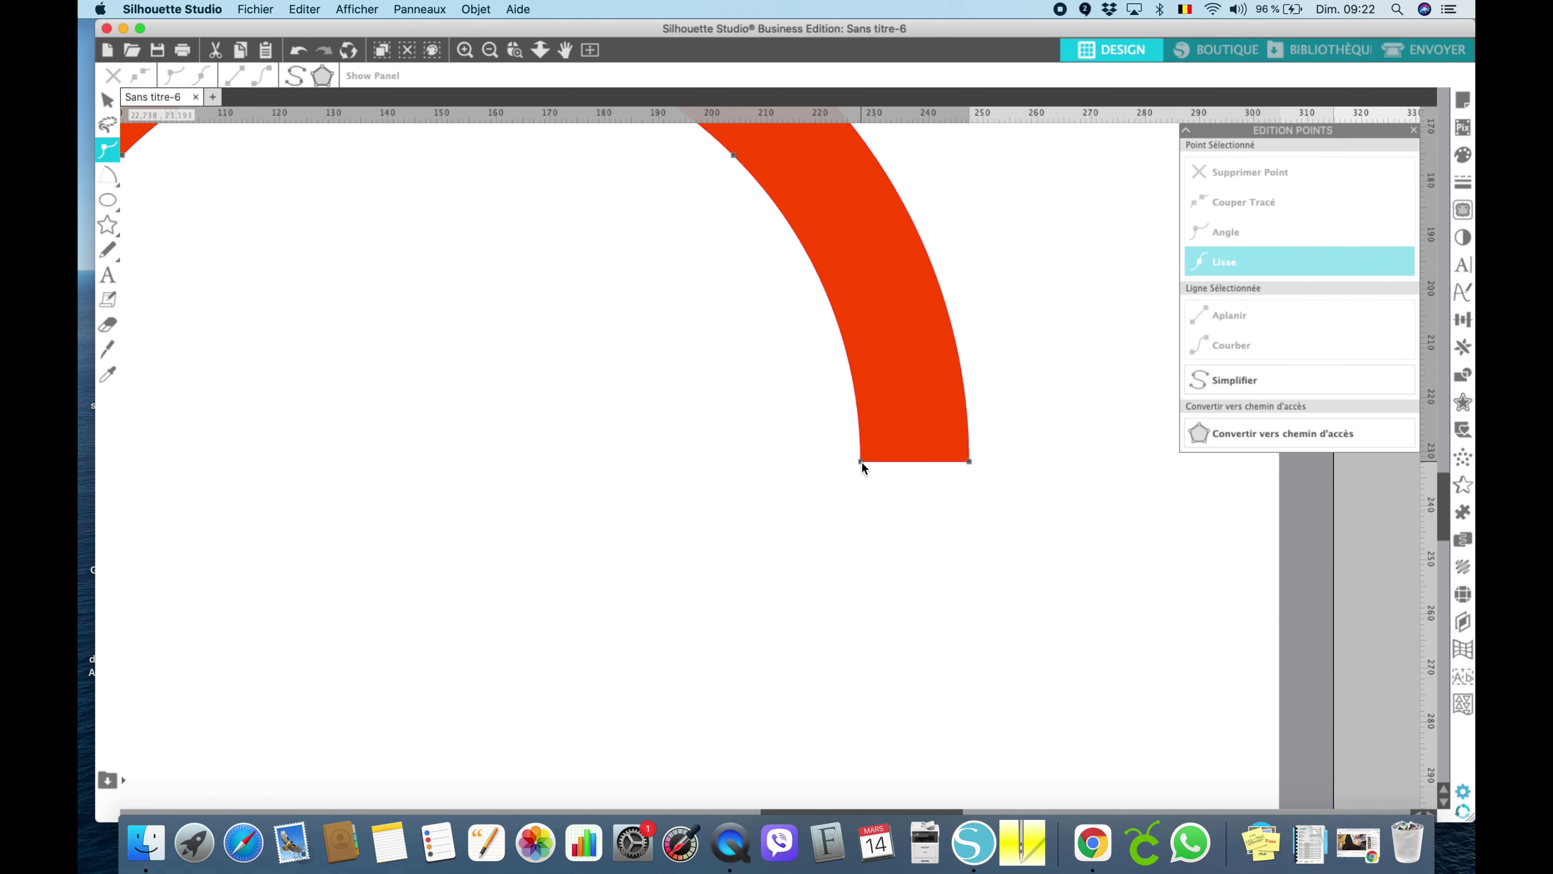
- Leave point editing with the half-ring deselected and set the default fill colour to transparent
scroll(758, 560, up, 5)
scroll(758, 559, left, 5)
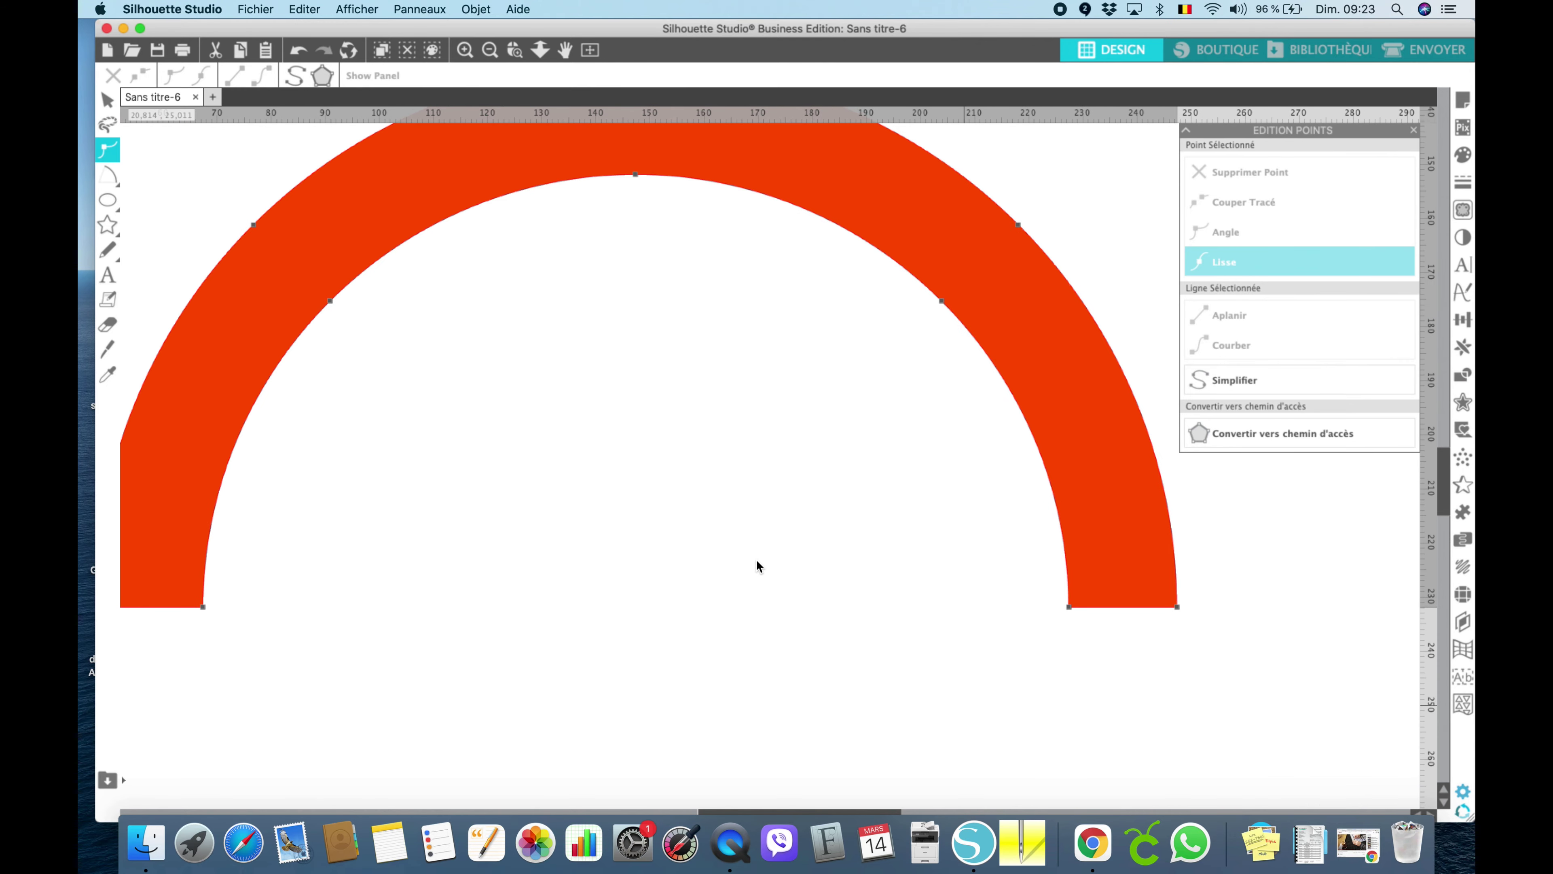
scroll(759, 566, up, 2)
scroll(759, 566, left, 3)
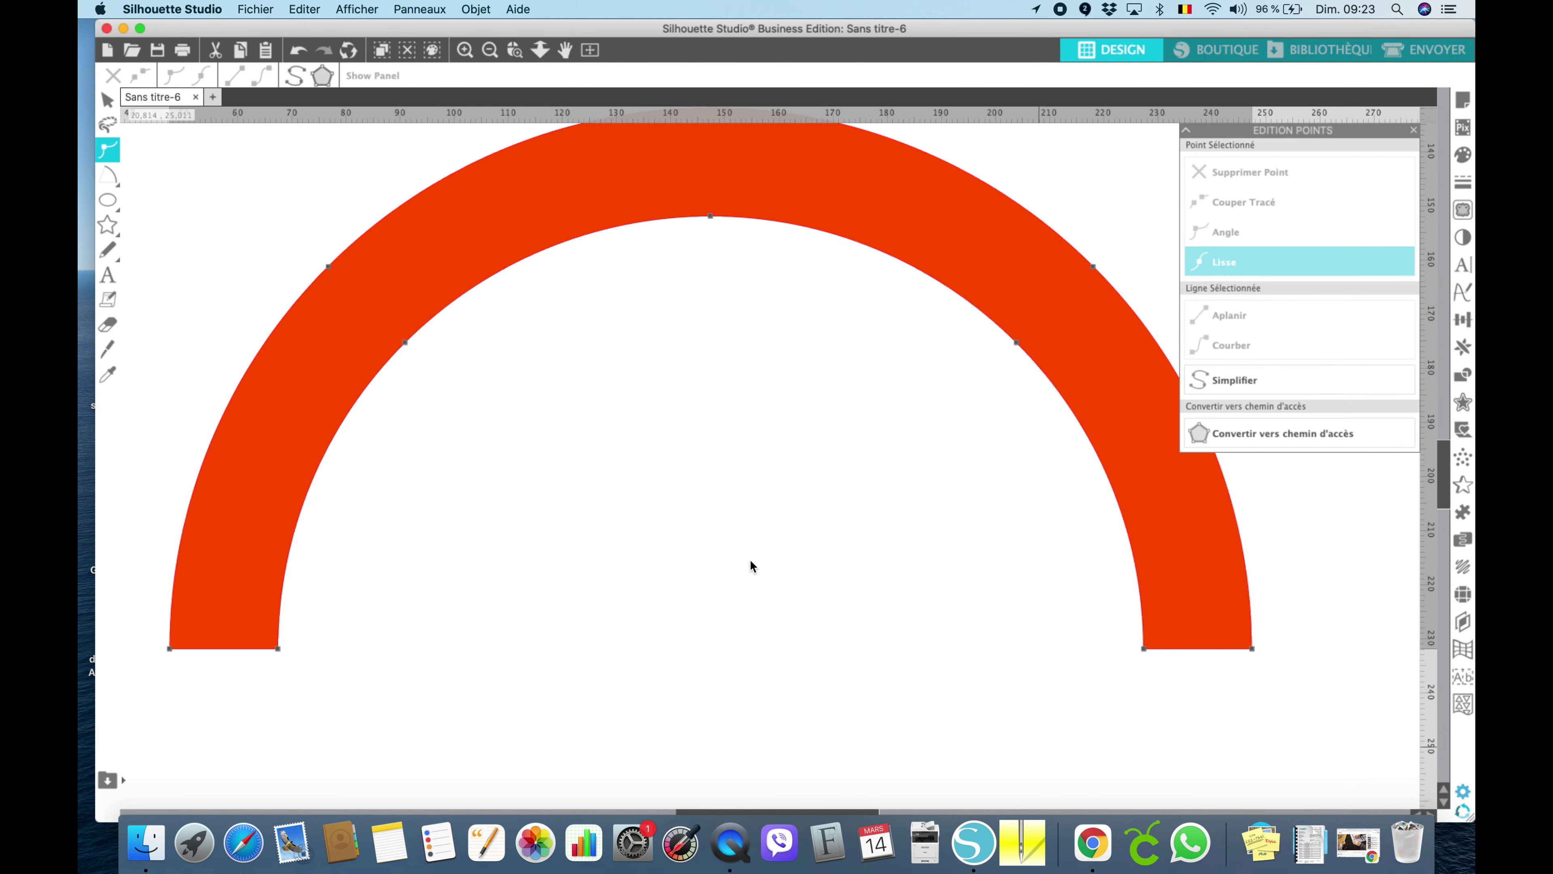
click(408, 275)
key(Escape)
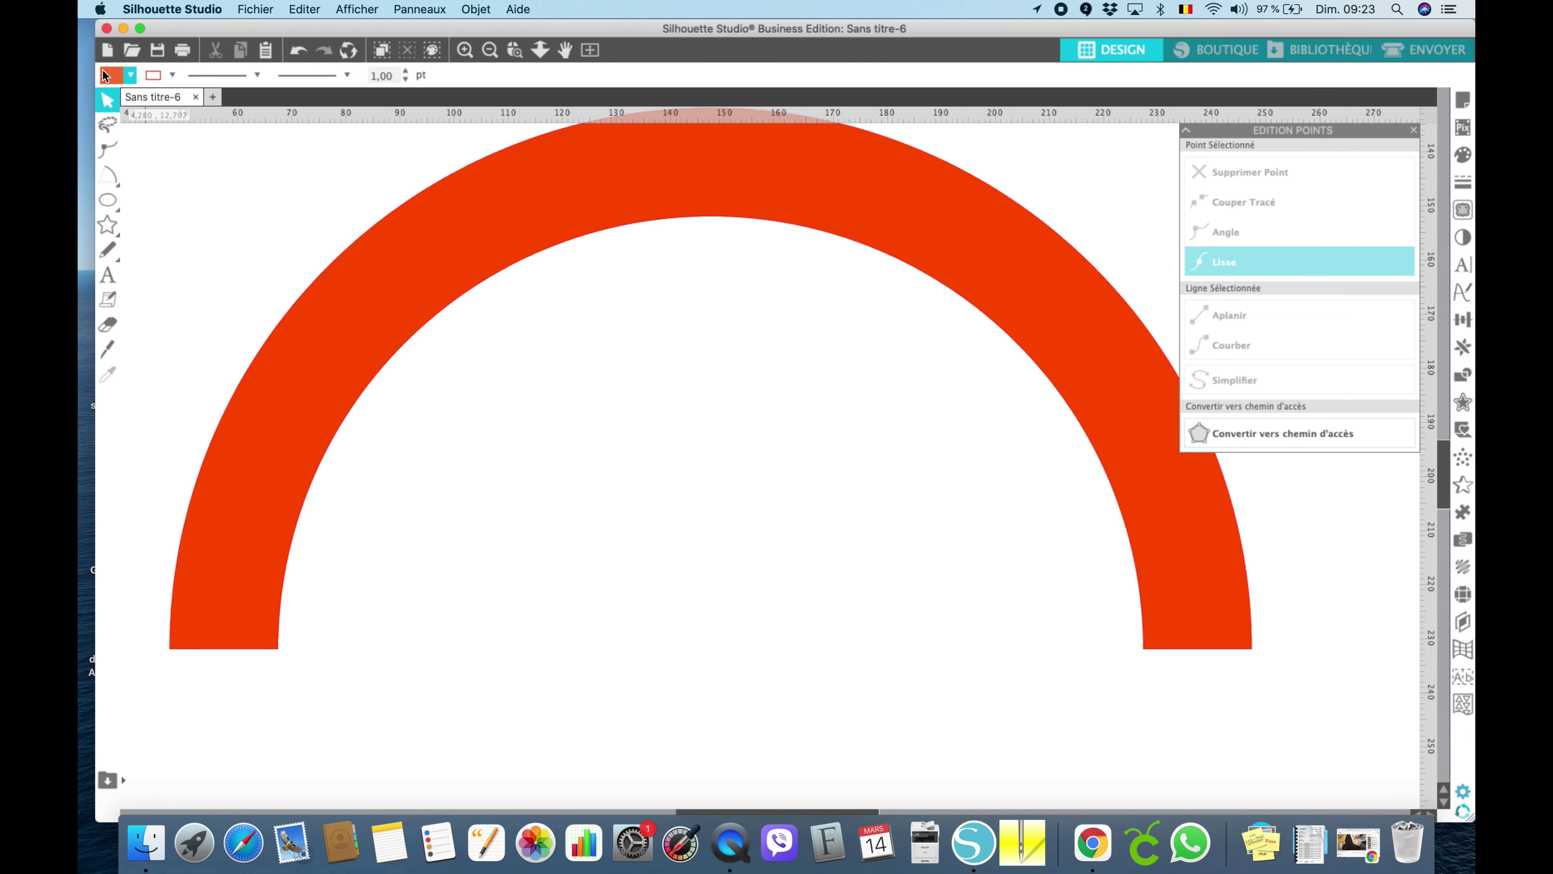
click(131, 76)
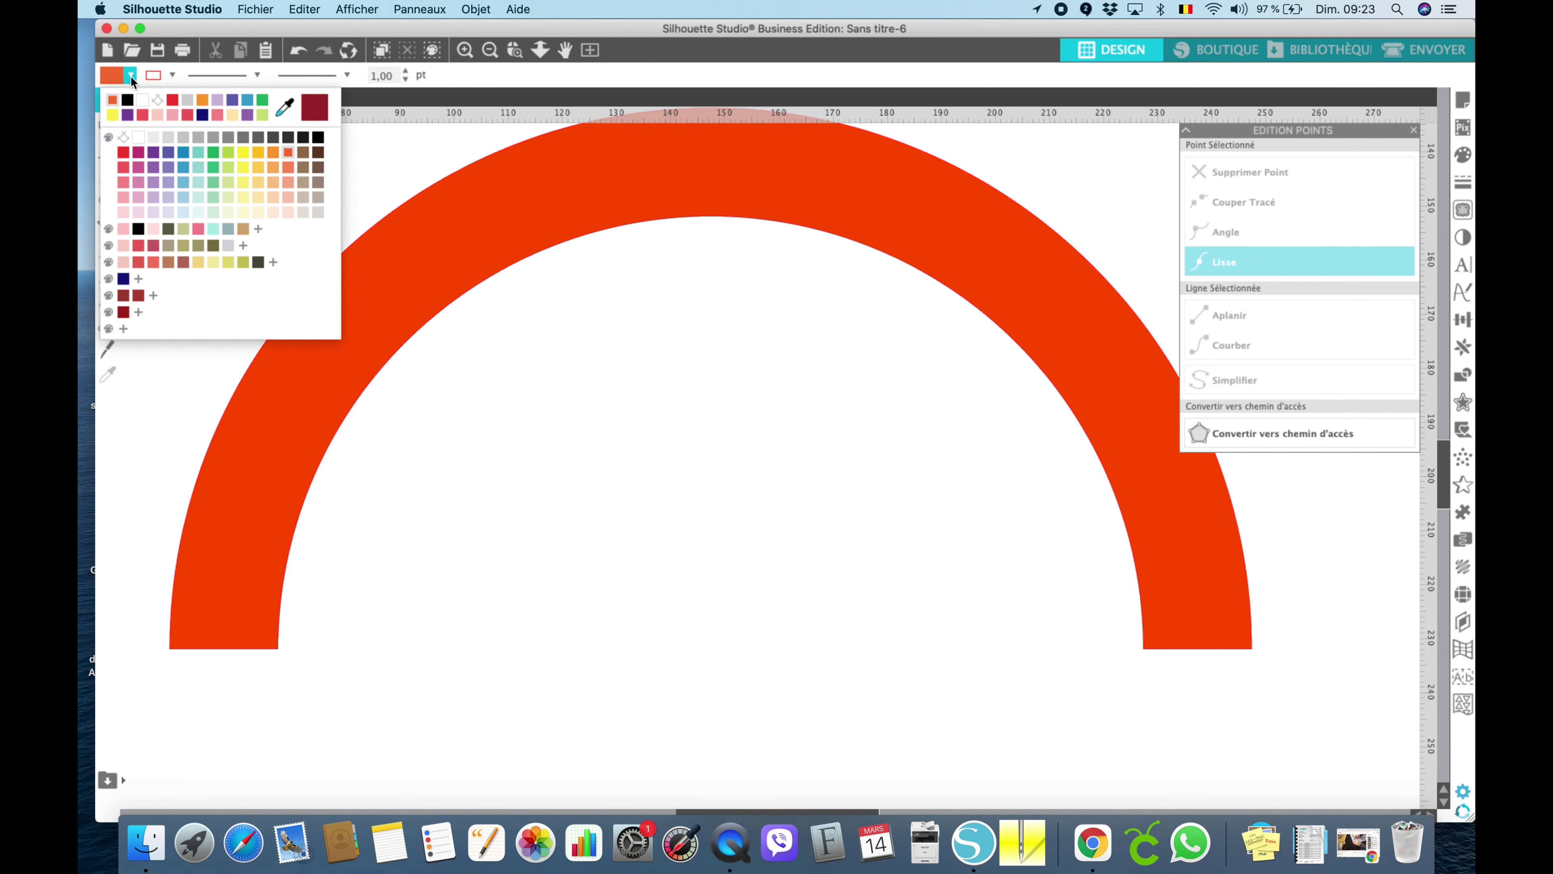
click(157, 102)
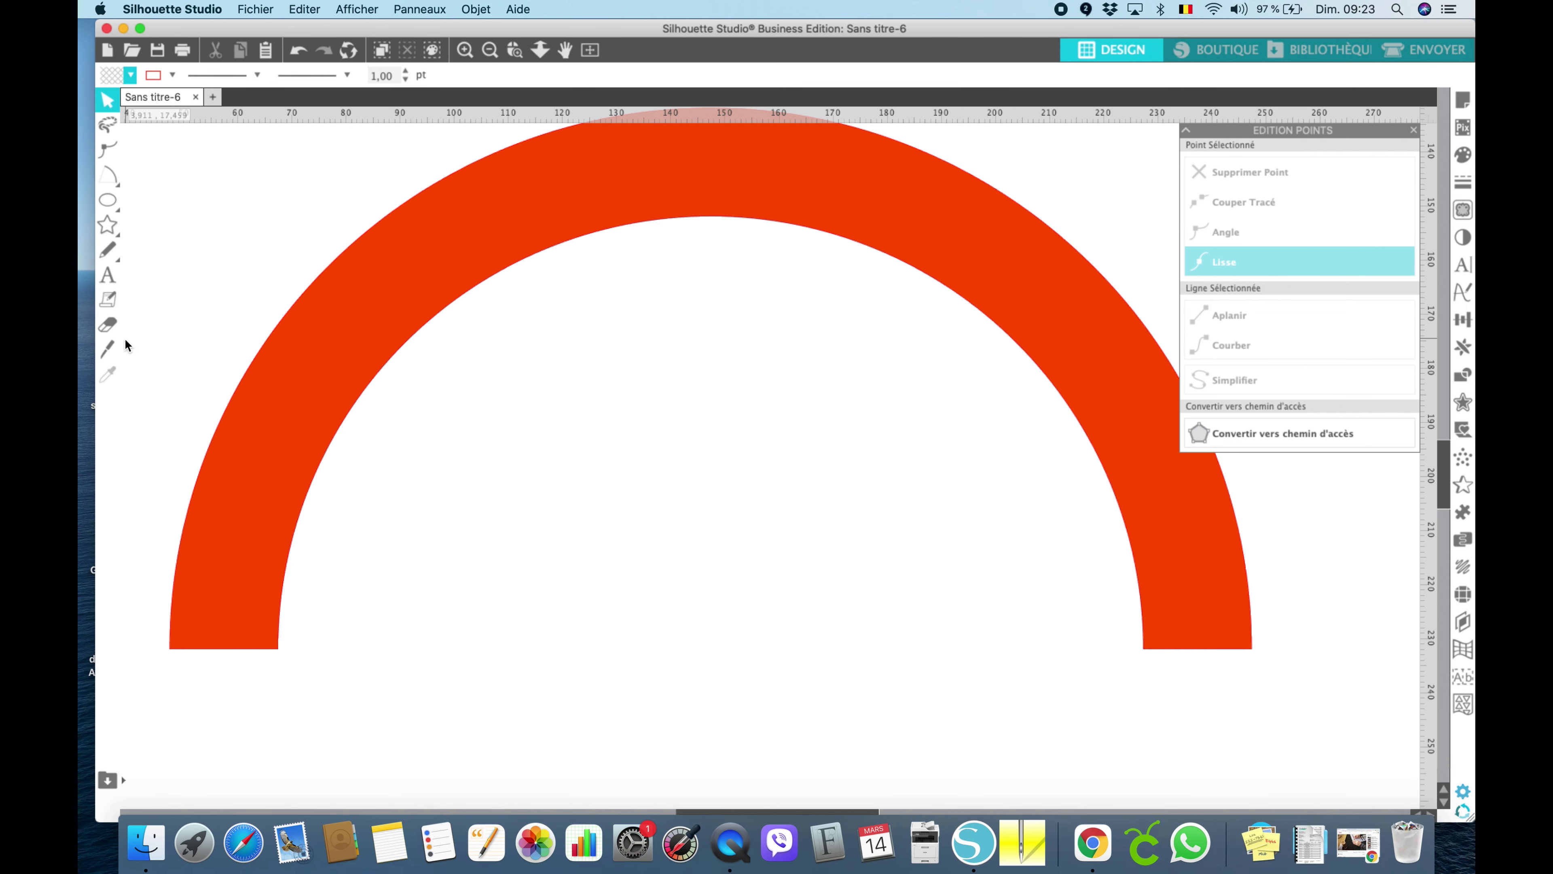